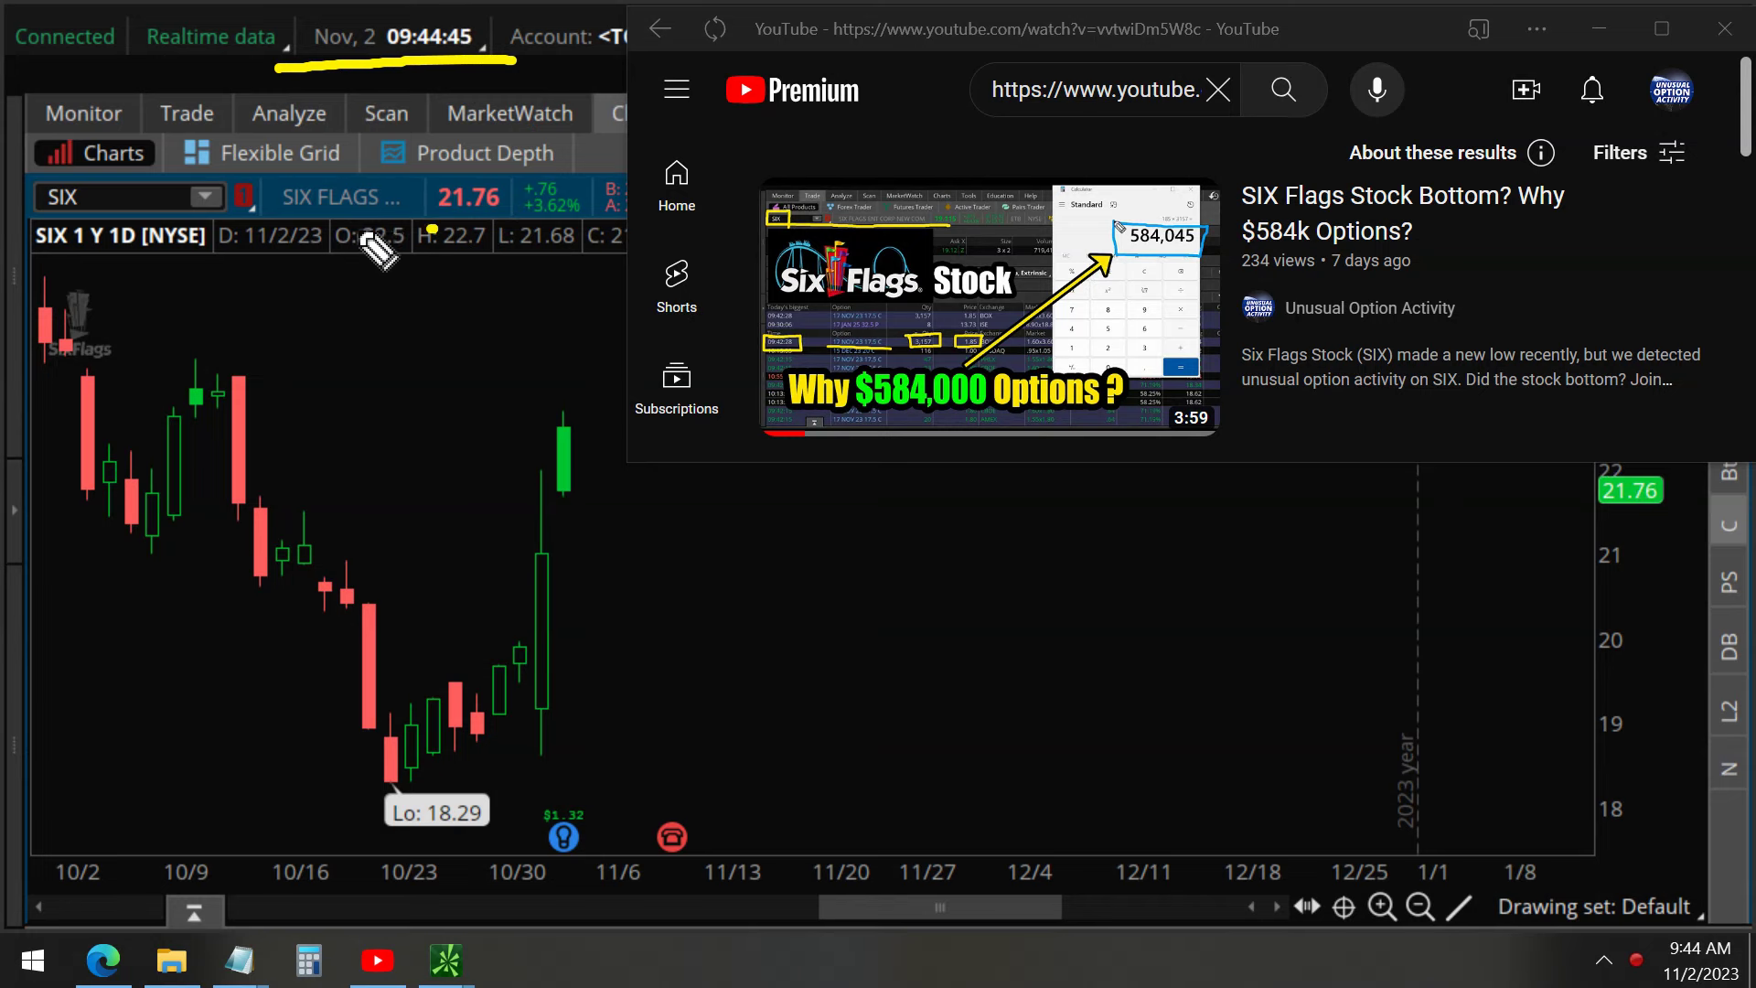
- On the SIX chart, mark the header, the 10/23 low at 18.29, and the +3.62% gain
drag(437, 227, 37, 229)
mouse_move(382, 702)
mouse_down()
mouse_move(408, 698)
mouse_move(437, 759)
mouse_move(384, 743)
mouse_move(393, 692)
mouse_up()
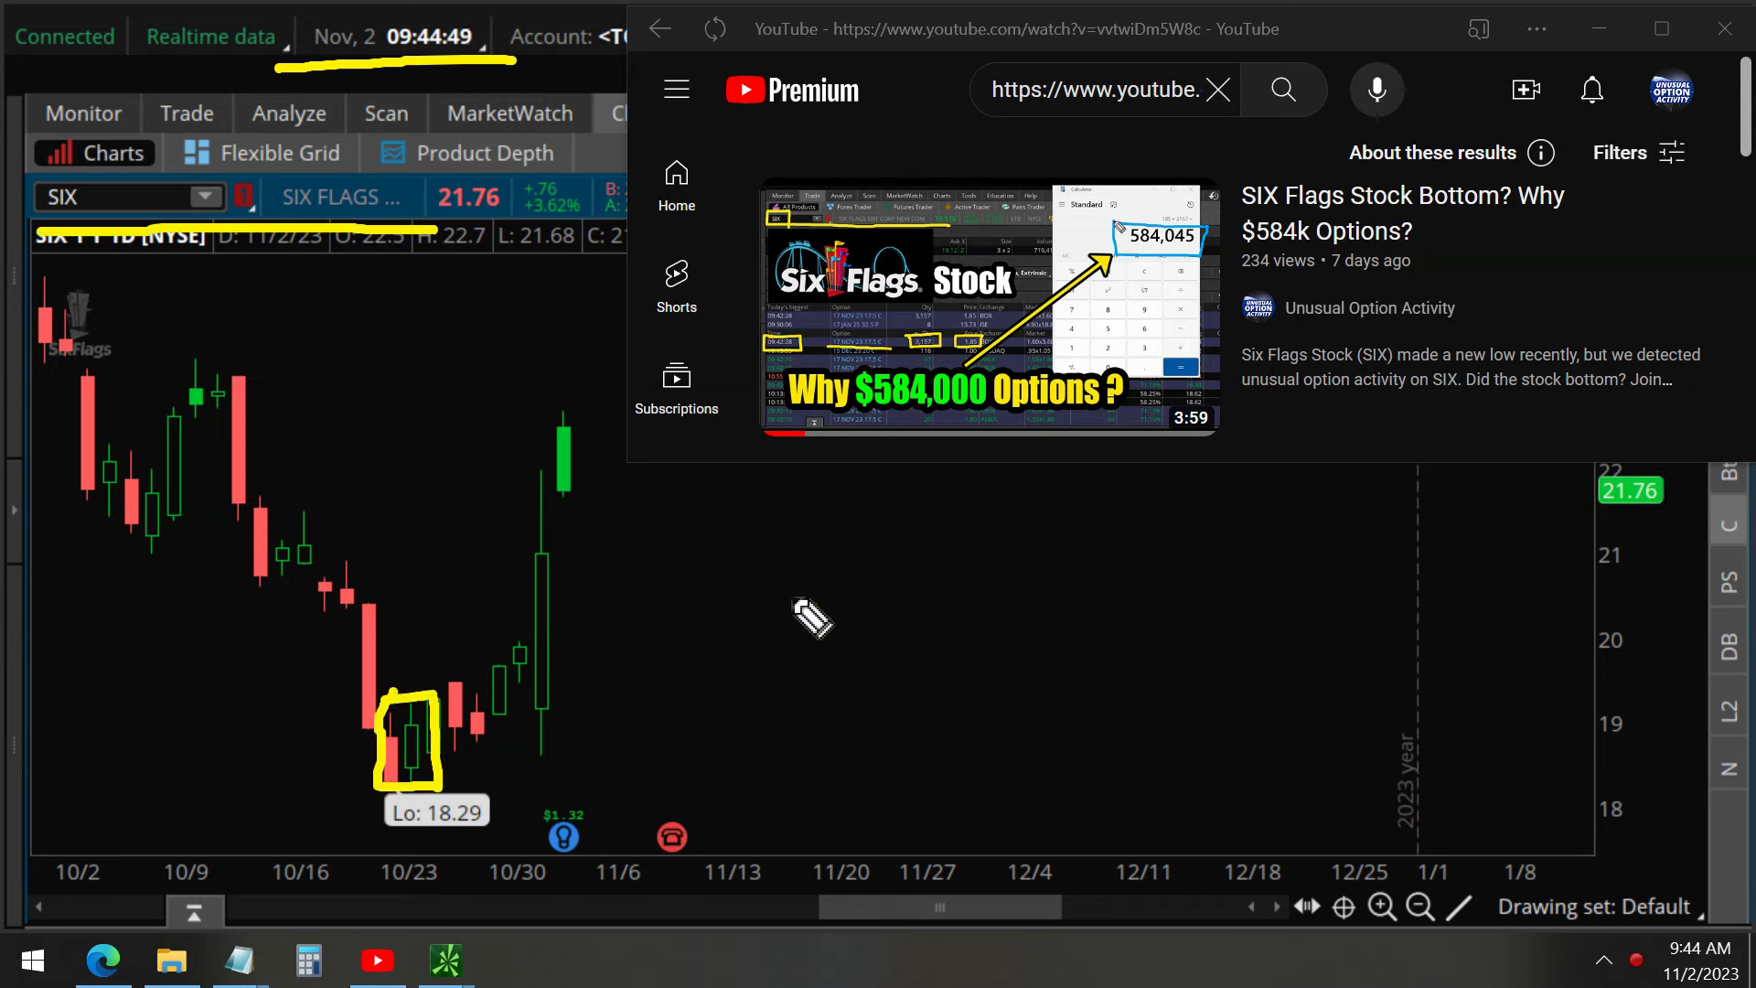
drag(741, 721, 929, 631)
mouse_move(1123, 559)
mouse_down()
mouse_move(1233, 407)
mouse_move(1235, 251)
mouse_move(1246, 279)
mouse_move(1546, 270)
mouse_move(1607, 203)
mouse_move(1544, 174)
mouse_move(1239, 178)
mouse_move(1235, 262)
mouse_up()
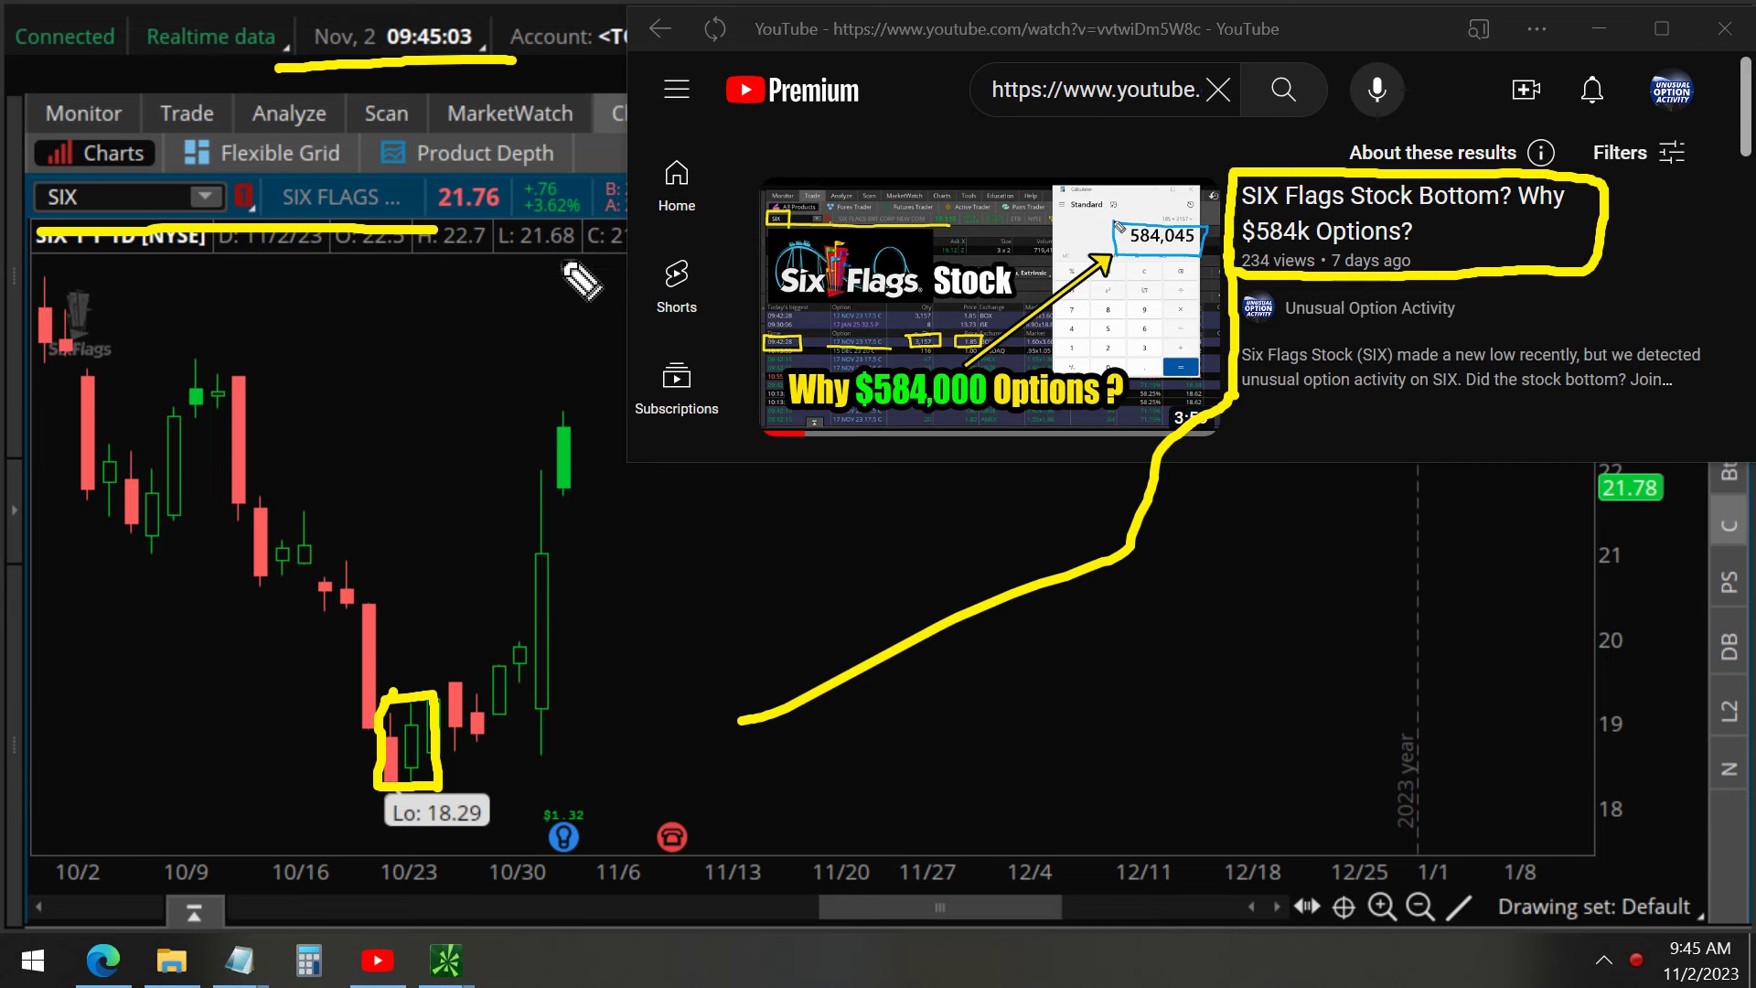
drag(514, 220, 574, 226)
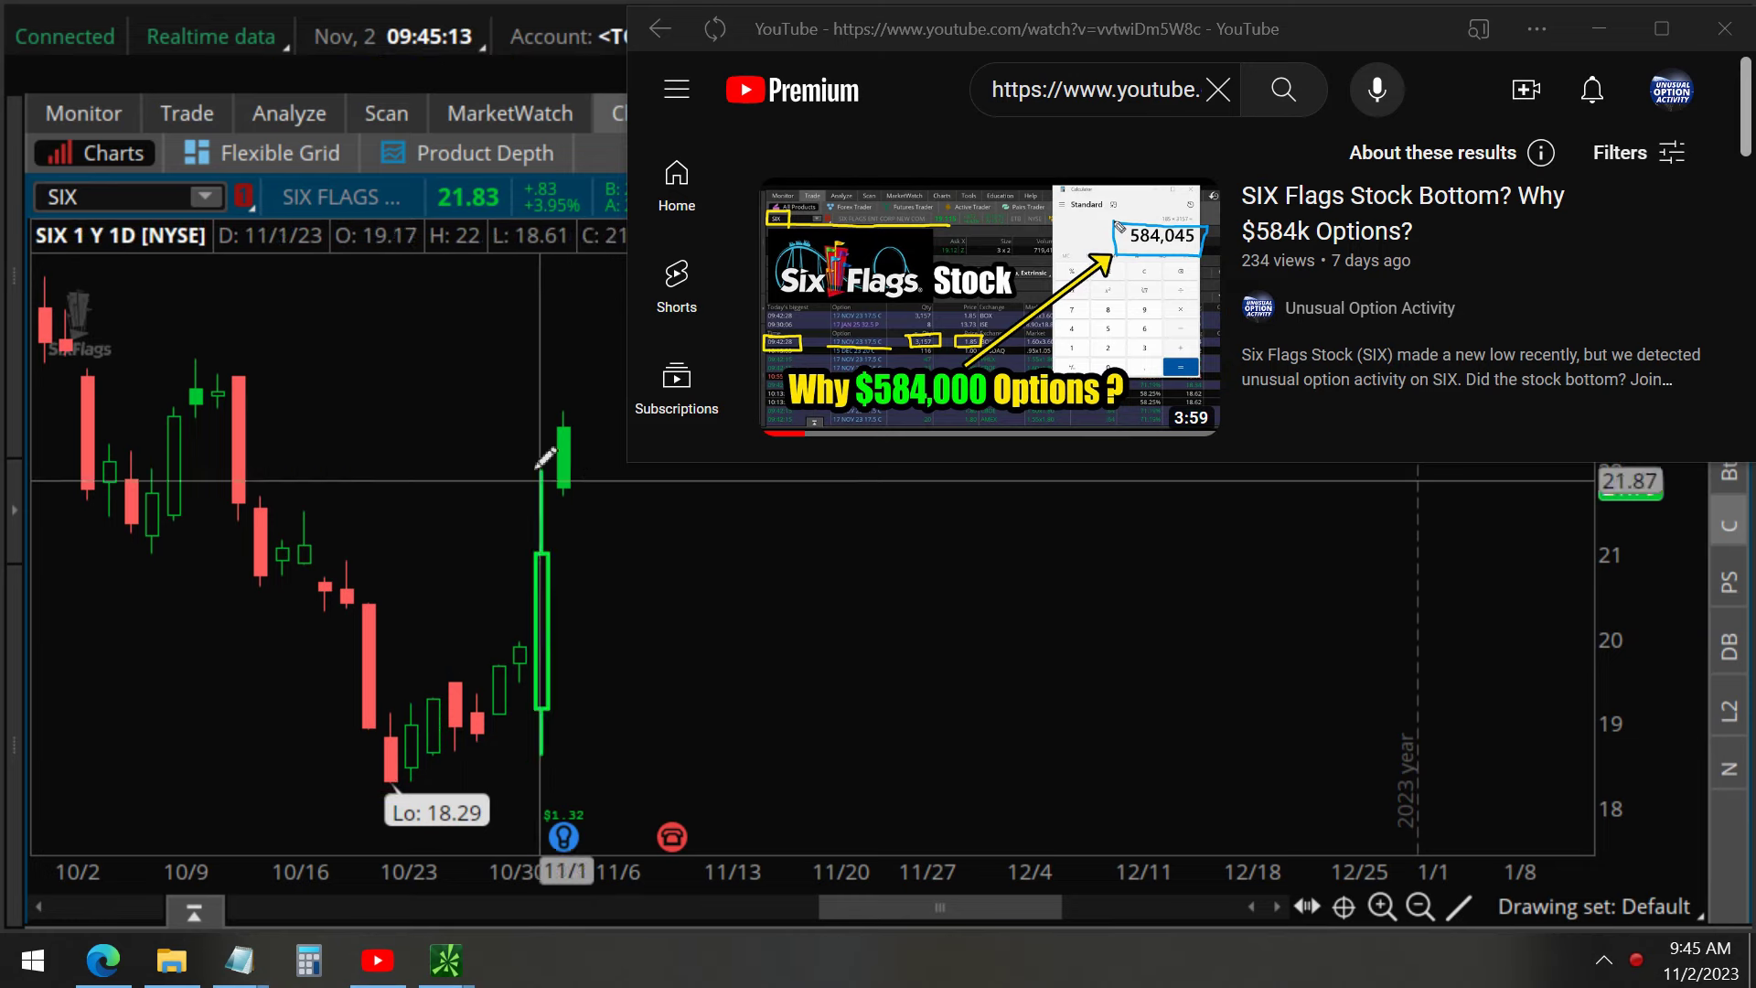
- Show the SIX risk profile and underline the 15 DEC 23 20-strike call at 1.20
click(299, 111)
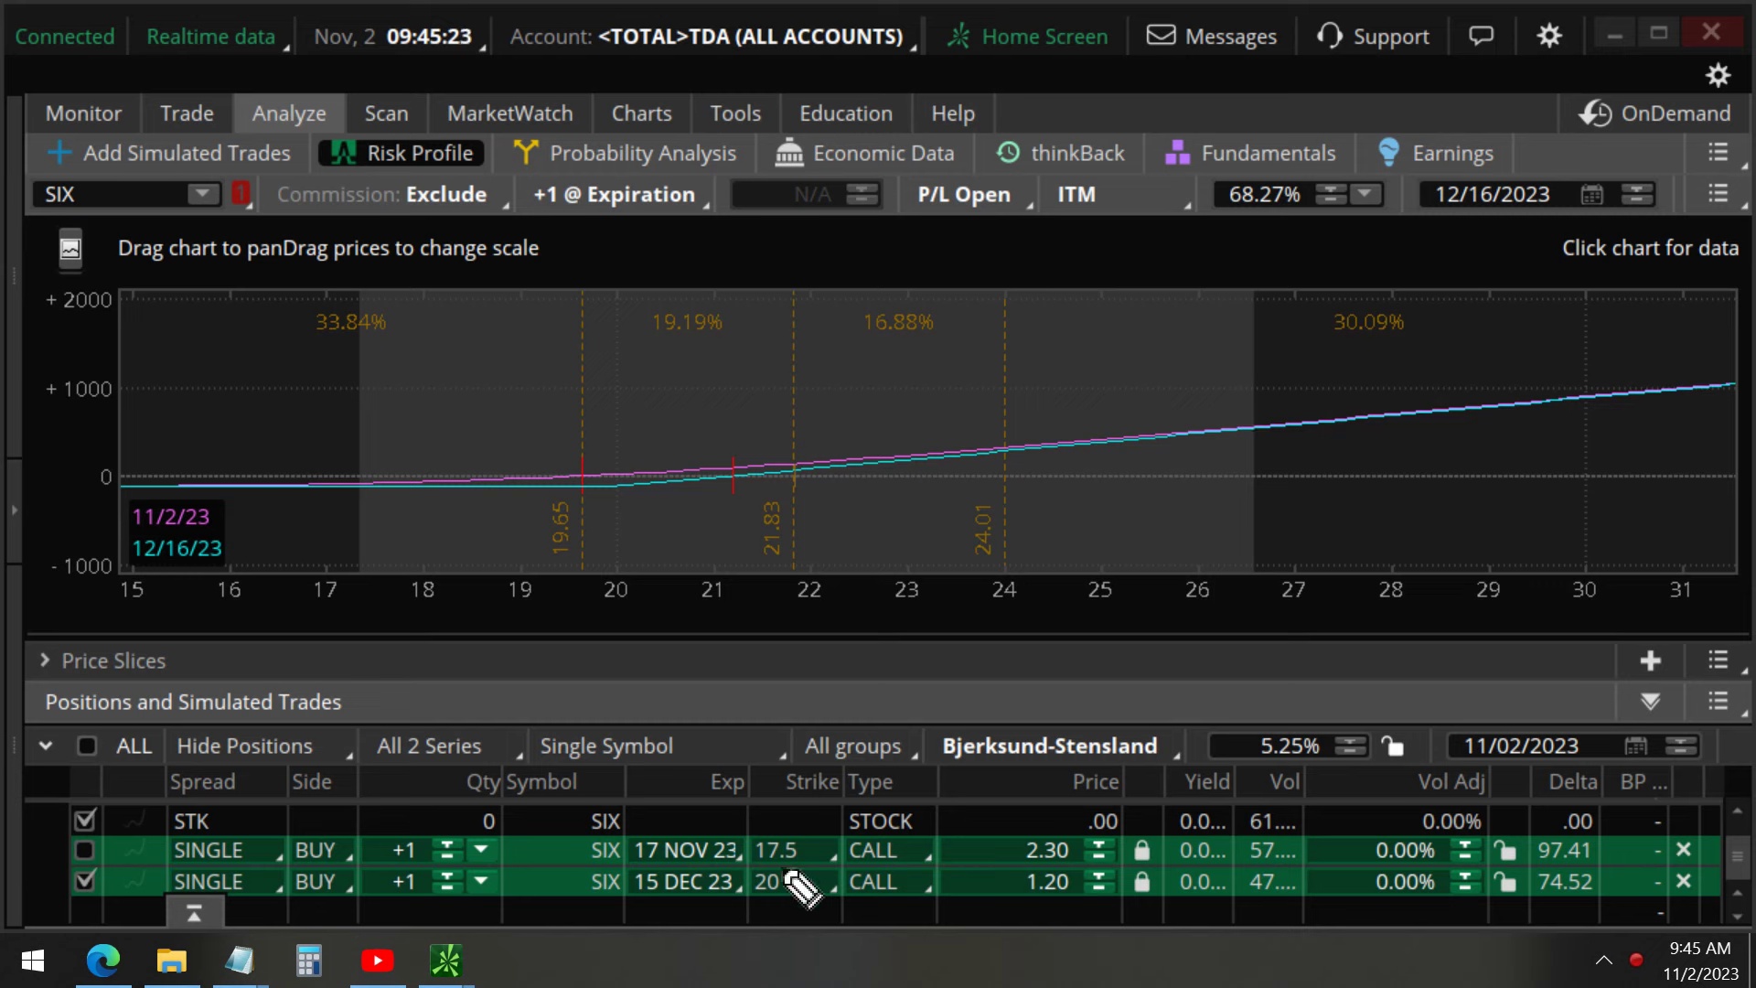
mouse_move(618, 907)
mouse_down()
mouse_move(1085, 911)
mouse_move(1121, 907)
mouse_move(1129, 880)
mouse_move(1011, 867)
mouse_move(1015, 907)
mouse_up()
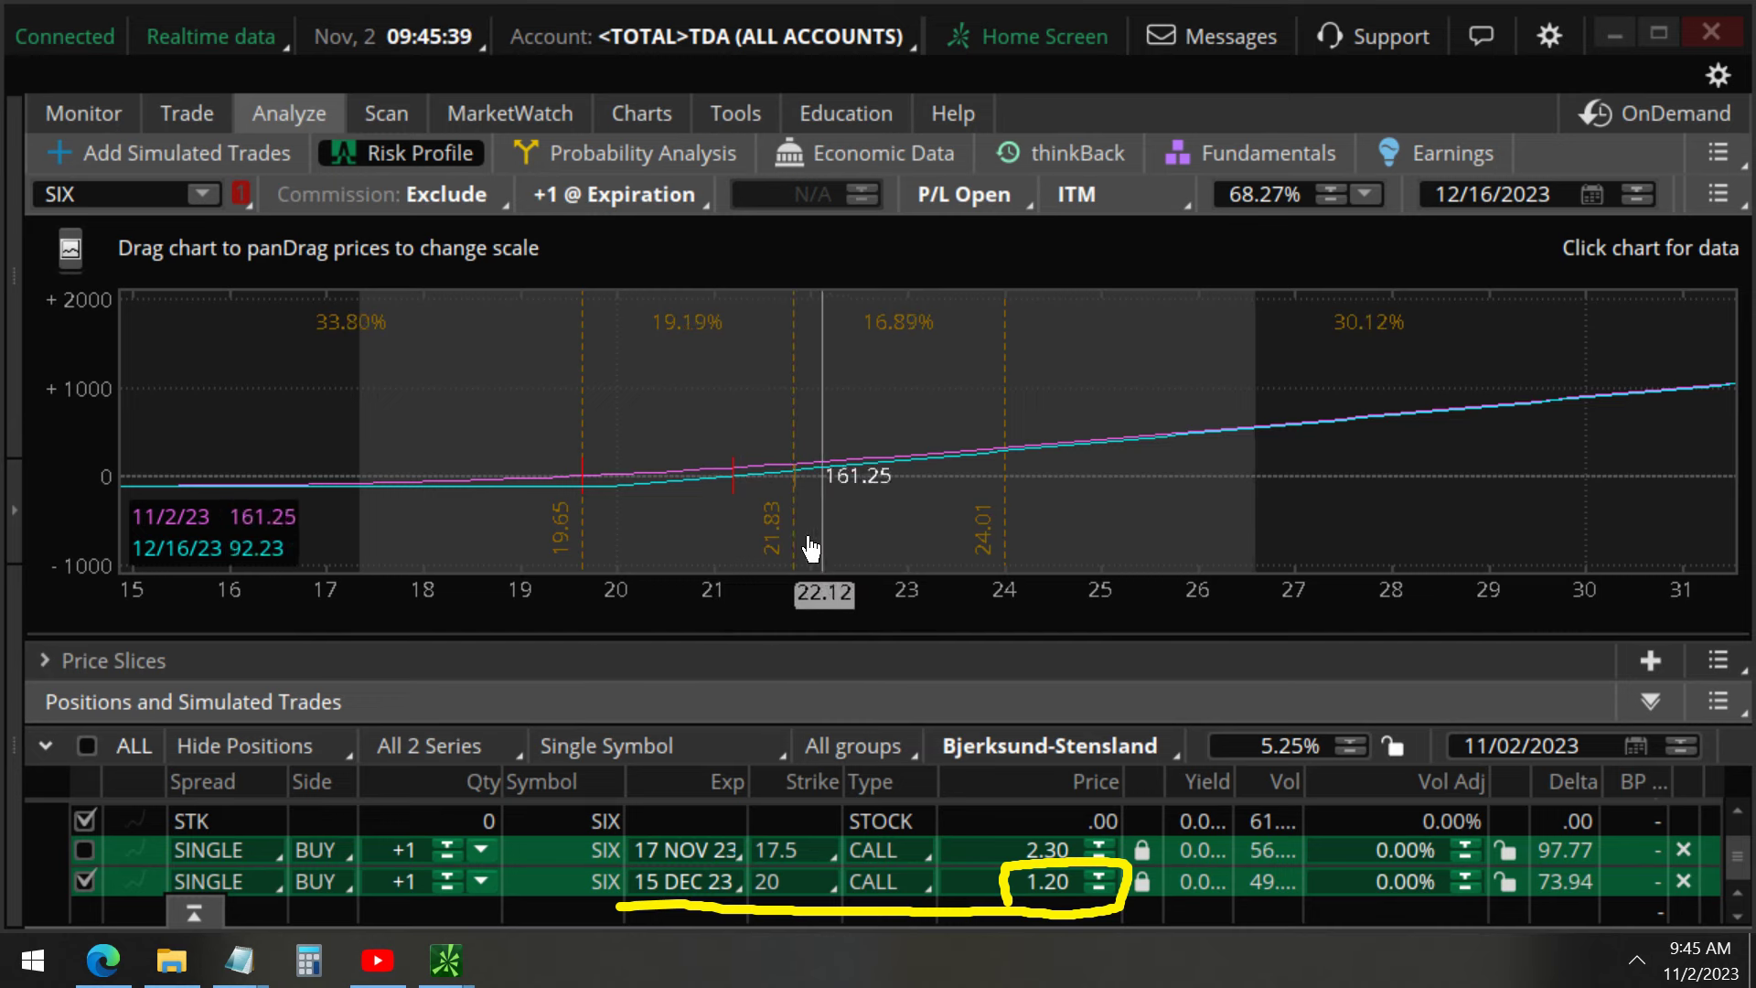
- In Calculator, compute 141 ÷ 120 × 100 to get 117.5
click(309, 961)
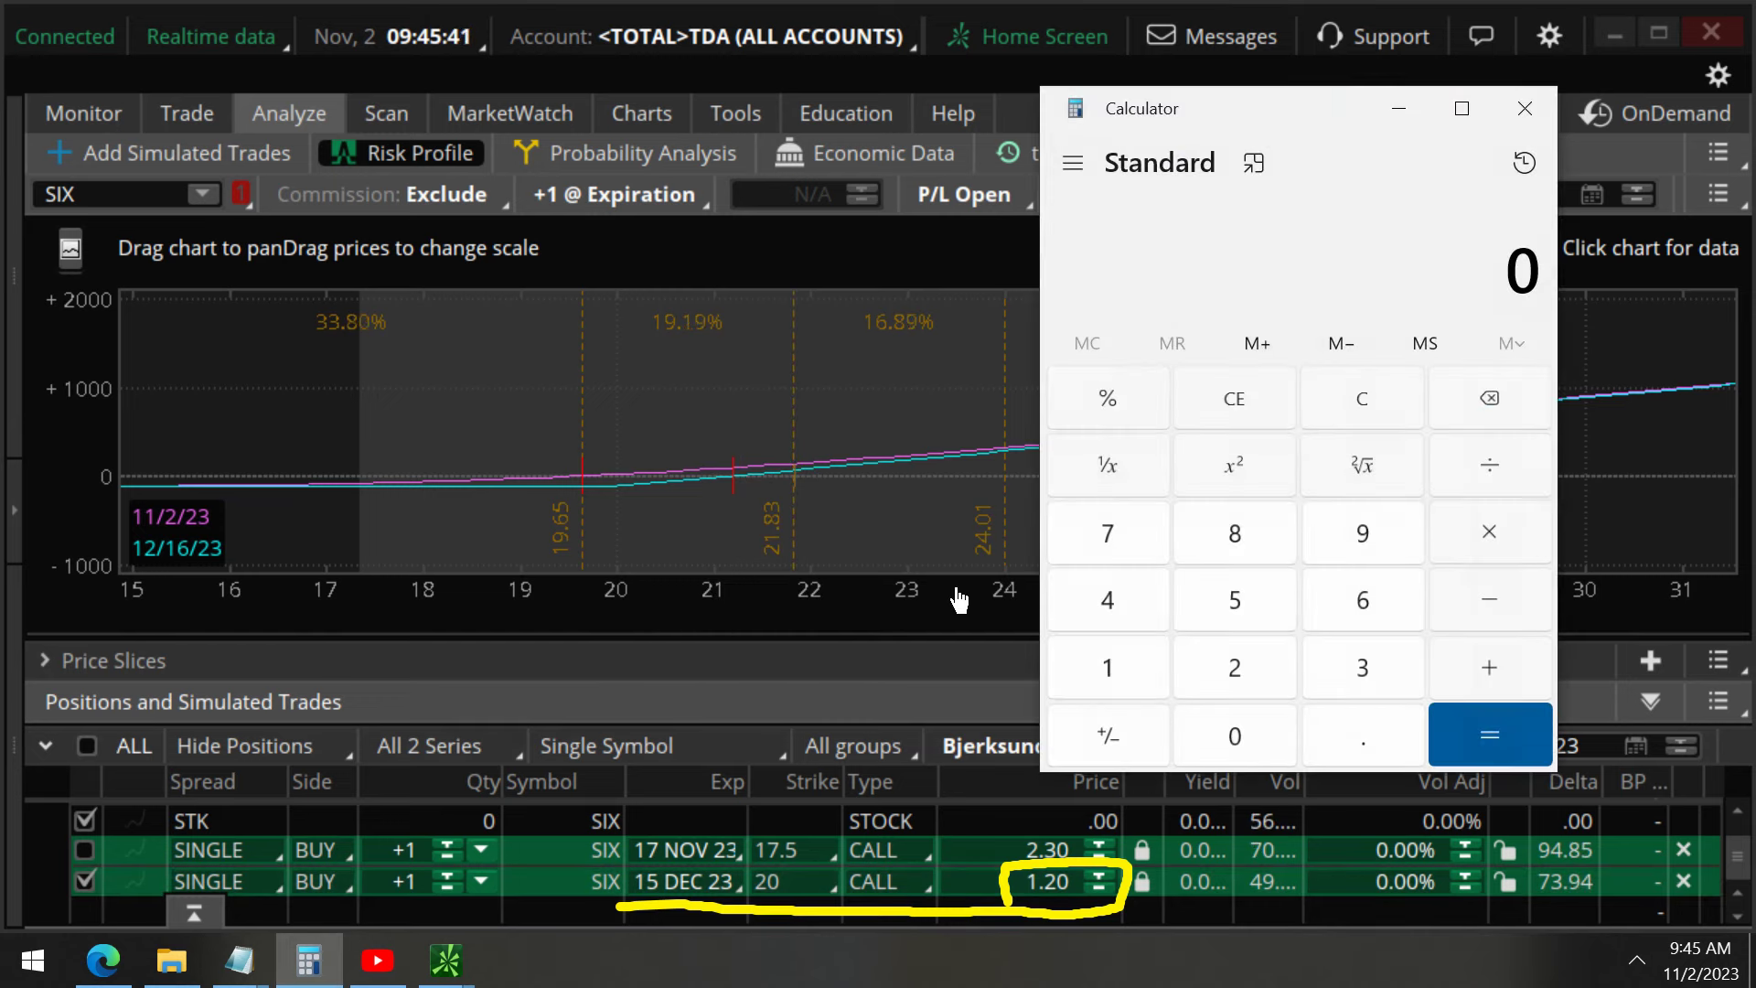
click(1116, 668)
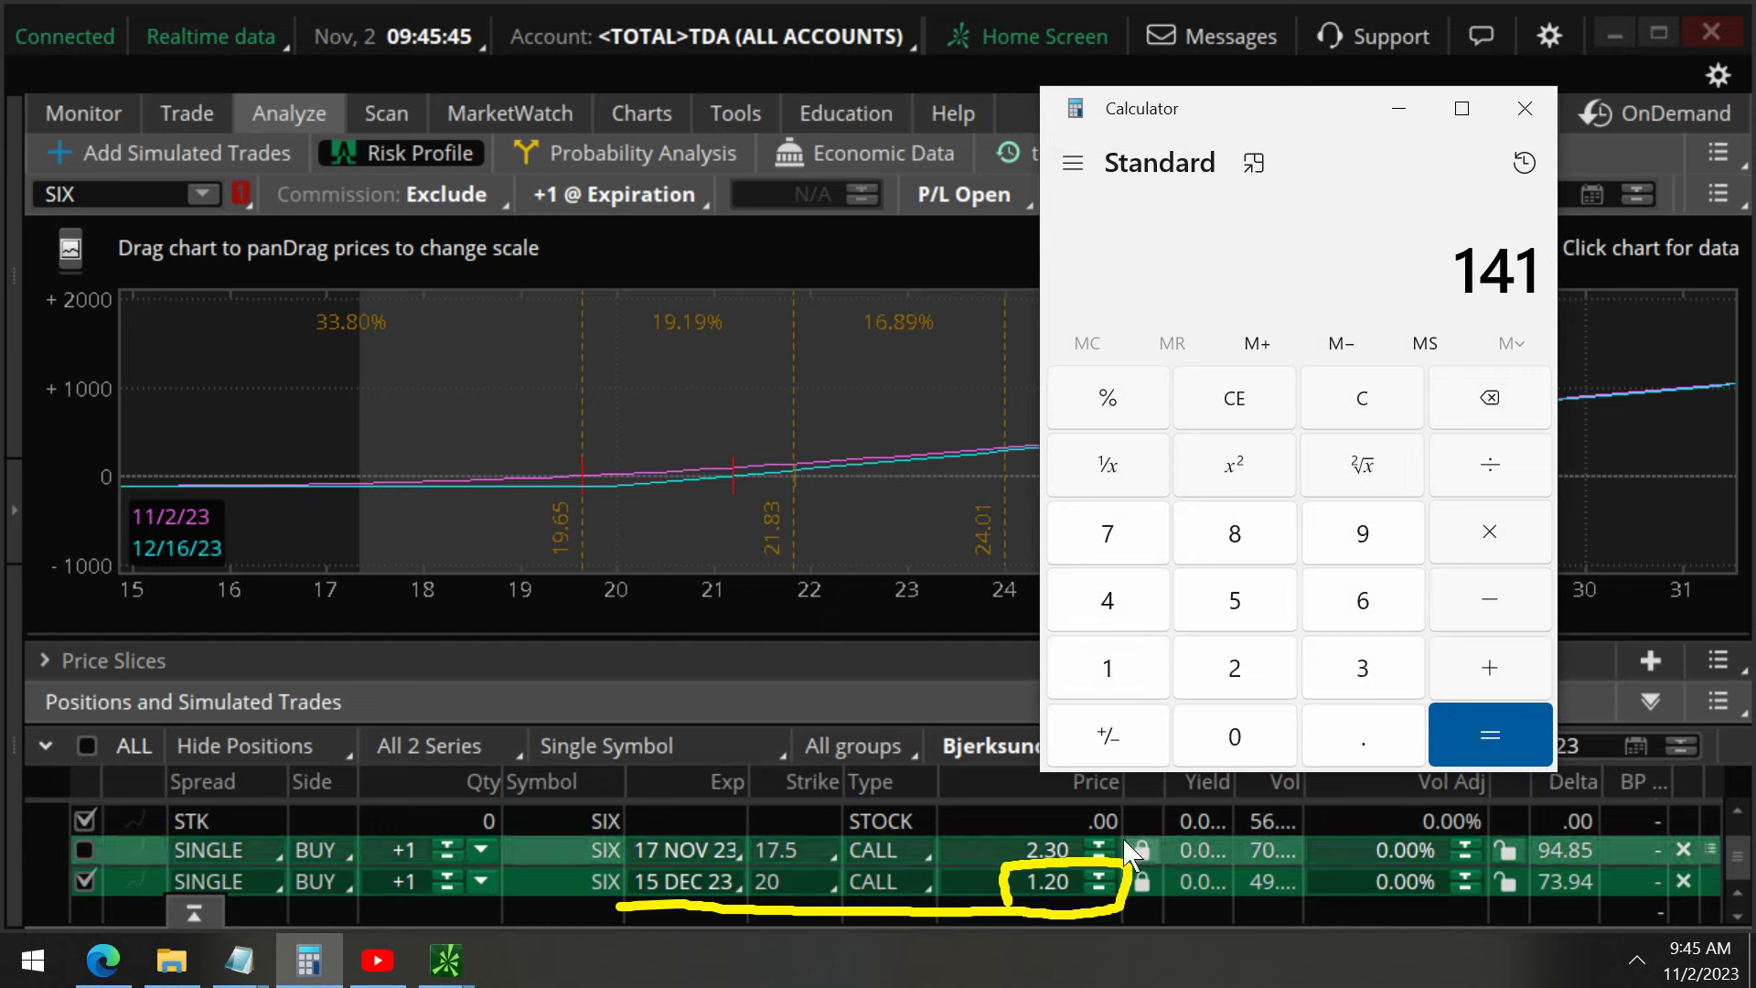
click(1122, 677)
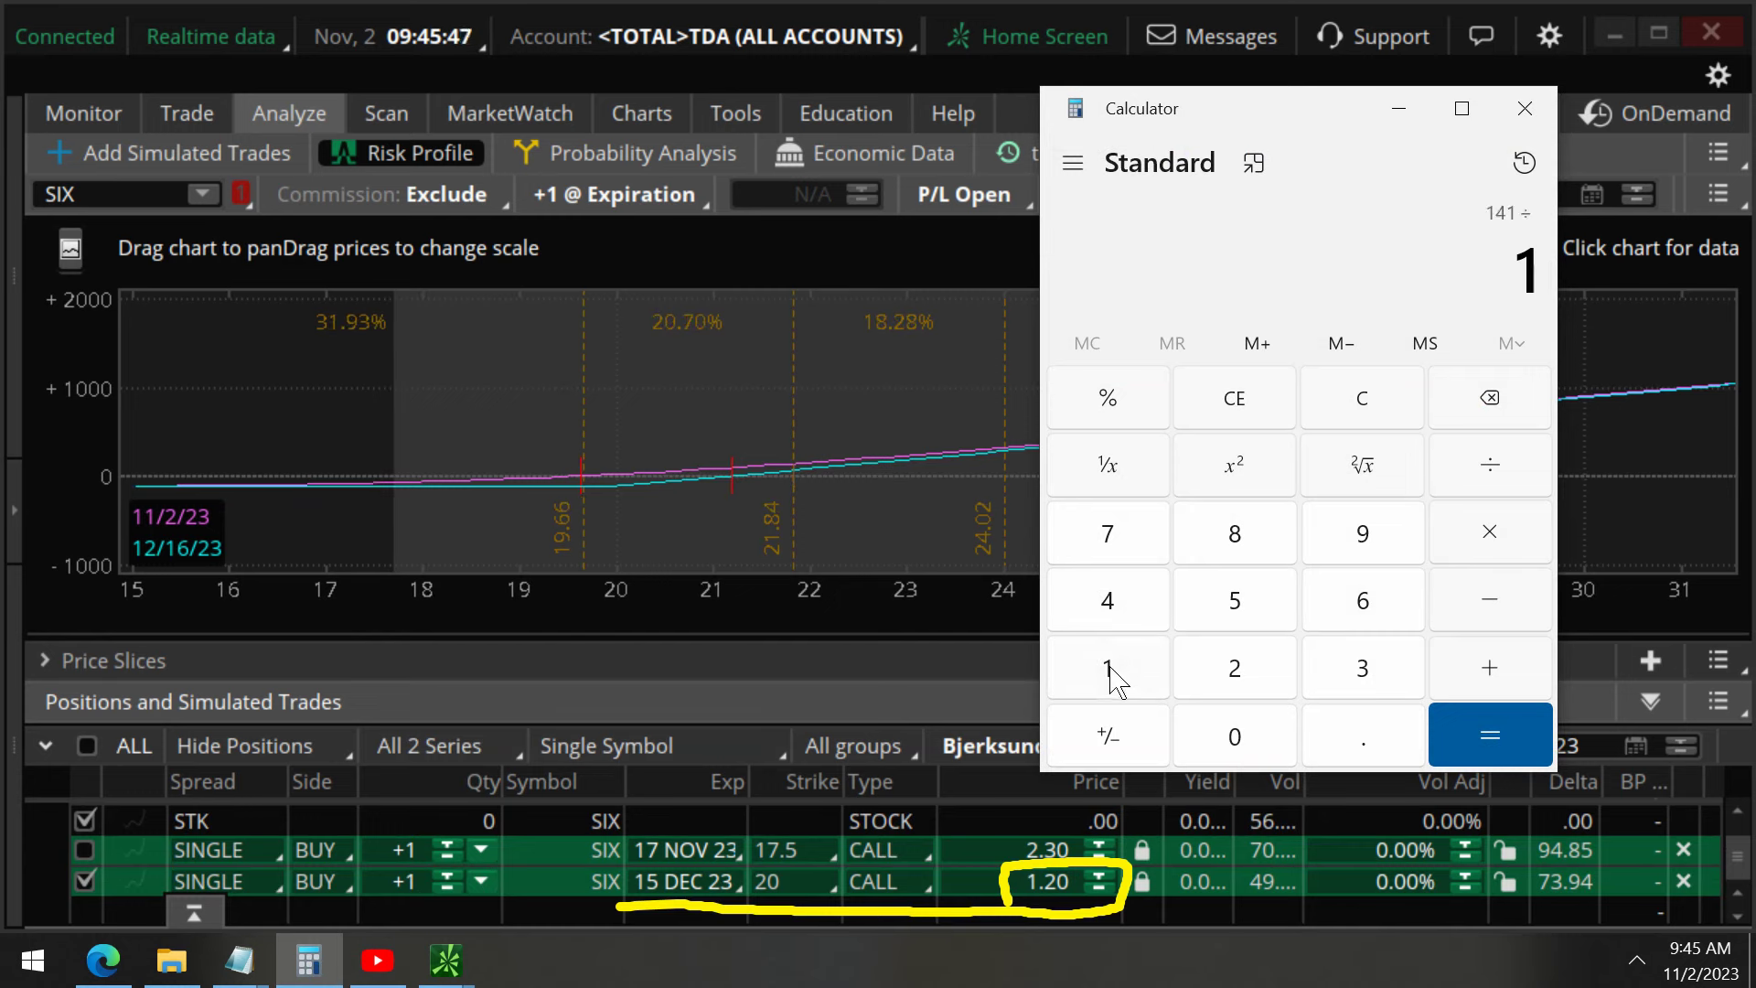
click(1254, 671)
click(1239, 739)
click(1491, 726)
click(1139, 679)
double_click(1225, 737)
click(1474, 717)
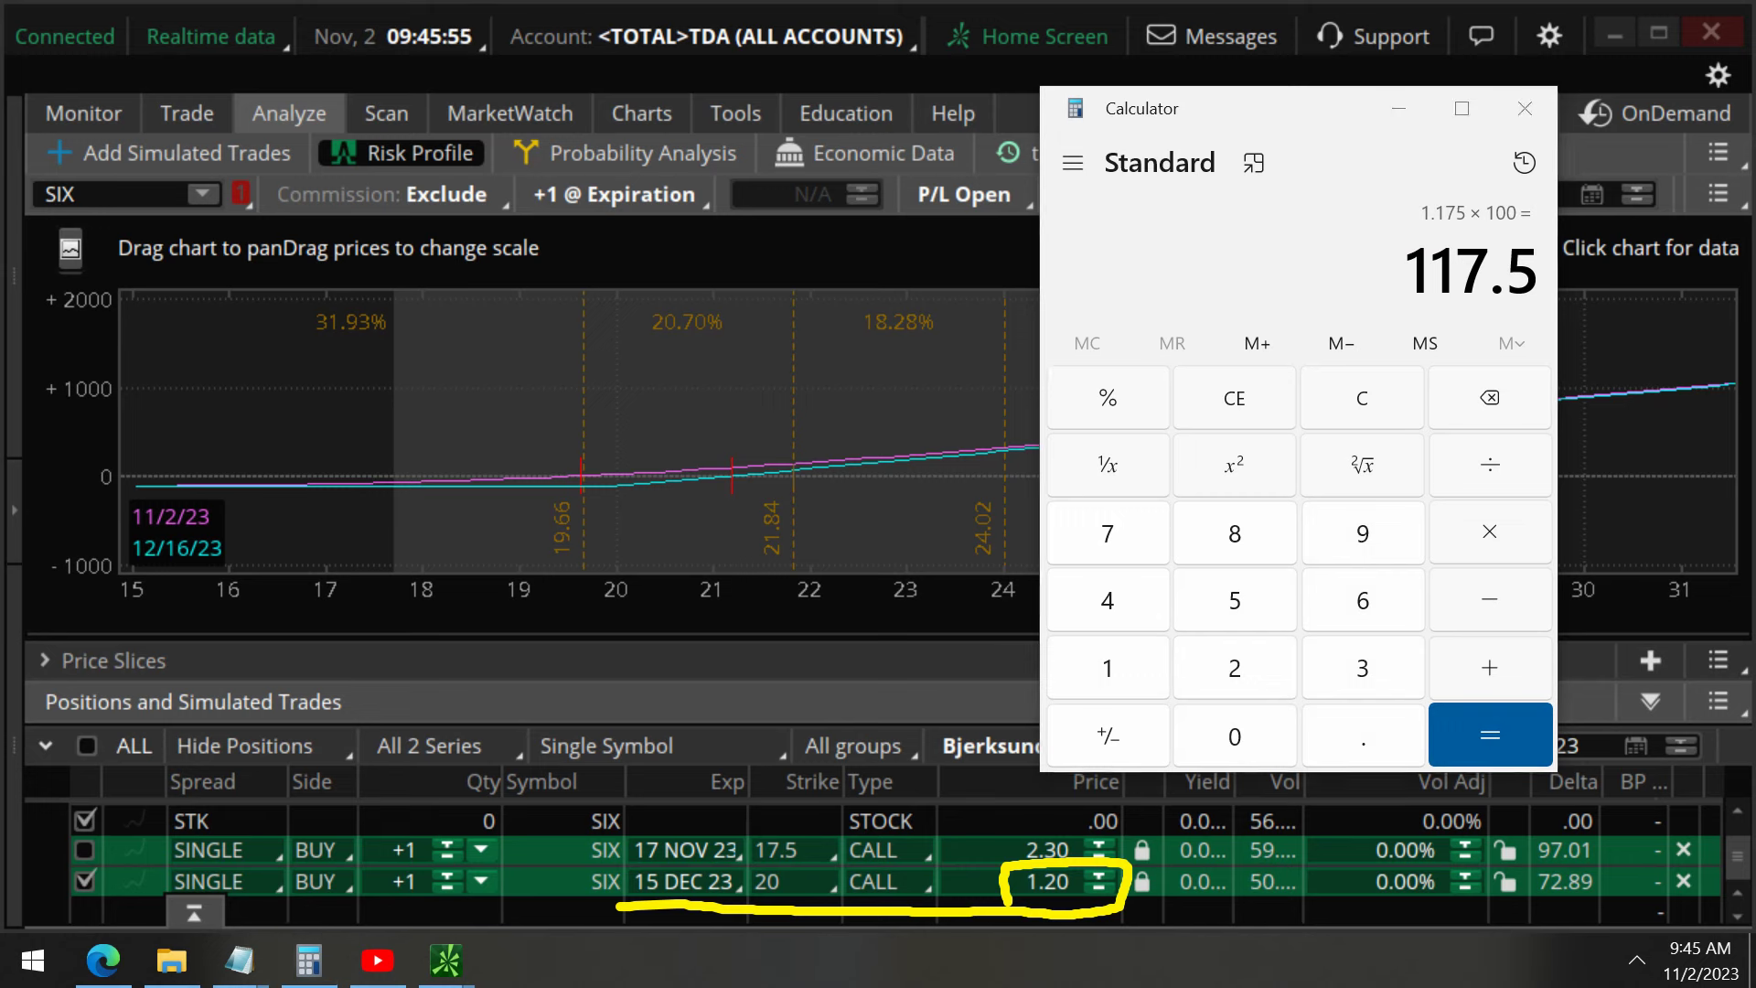
- Draw a pen box around the 117.5 result
mouse_move(1344, 219)
mouse_down()
mouse_move(1463, 222)
mouse_move(1580, 379)
mouse_move(1340, 367)
mouse_move(1332, 216)
mouse_up()
drag(1615, 155, 1573, 388)
click(1637, 290)
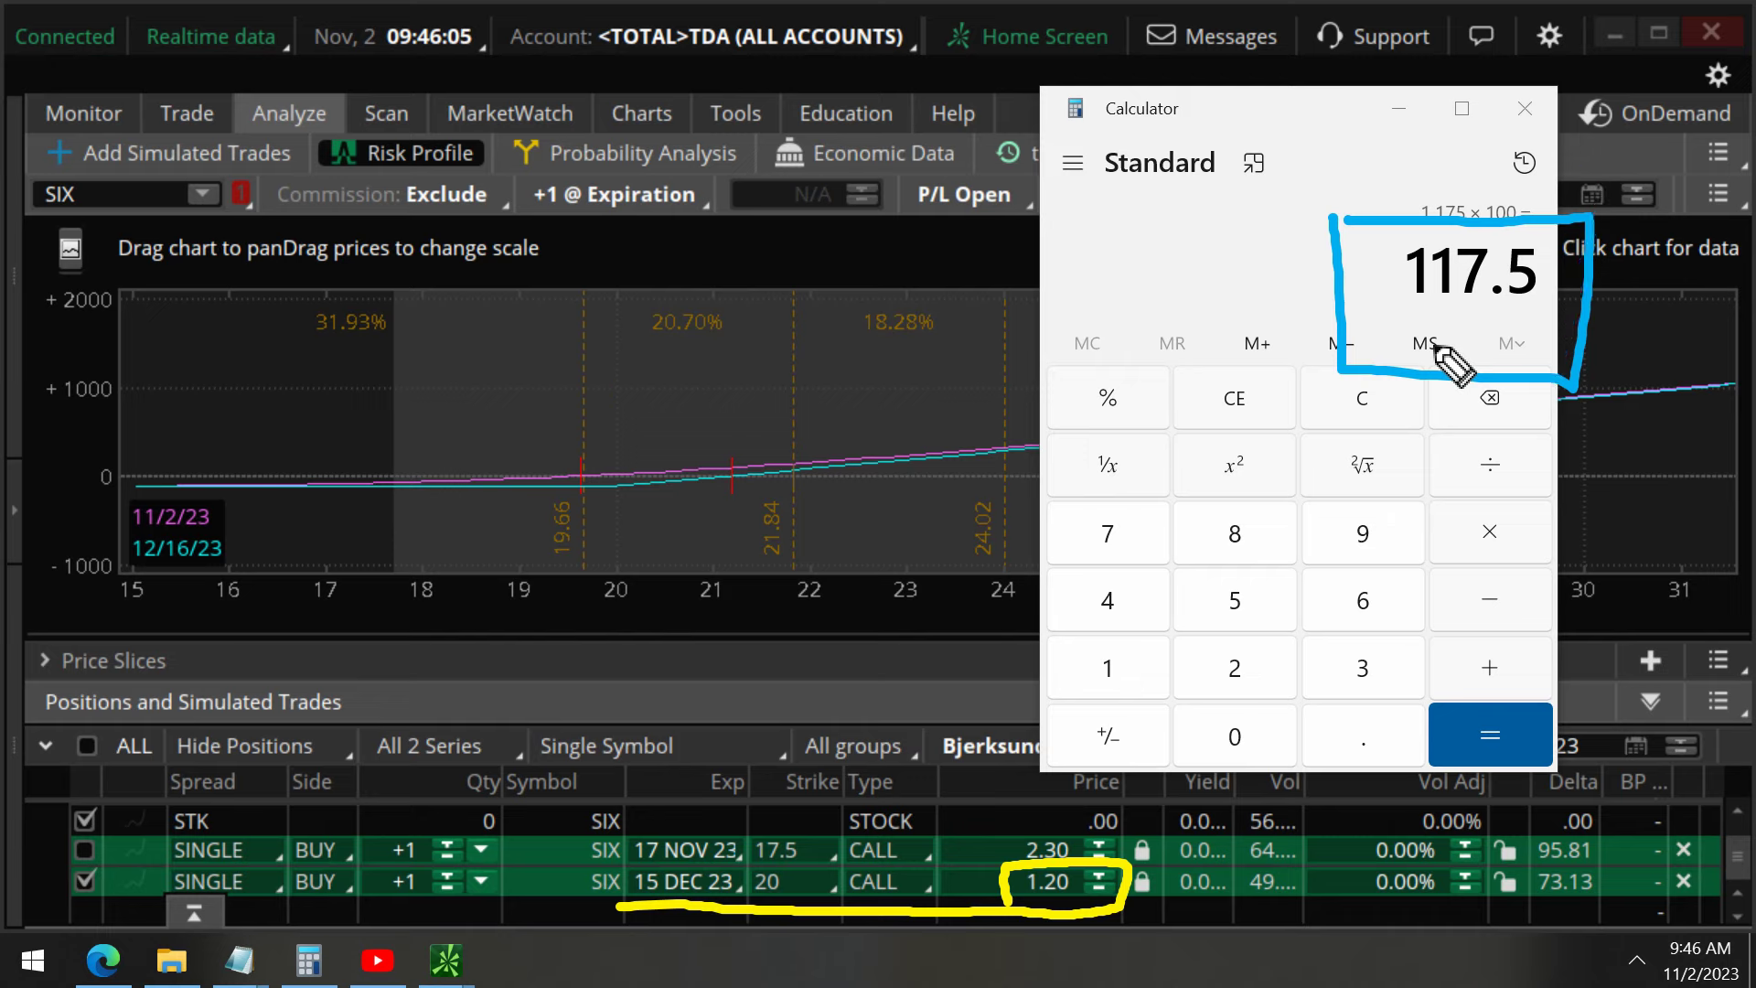
- Close the calculator and bring up the SIX 15 DEC 23 option chain
click(1524, 108)
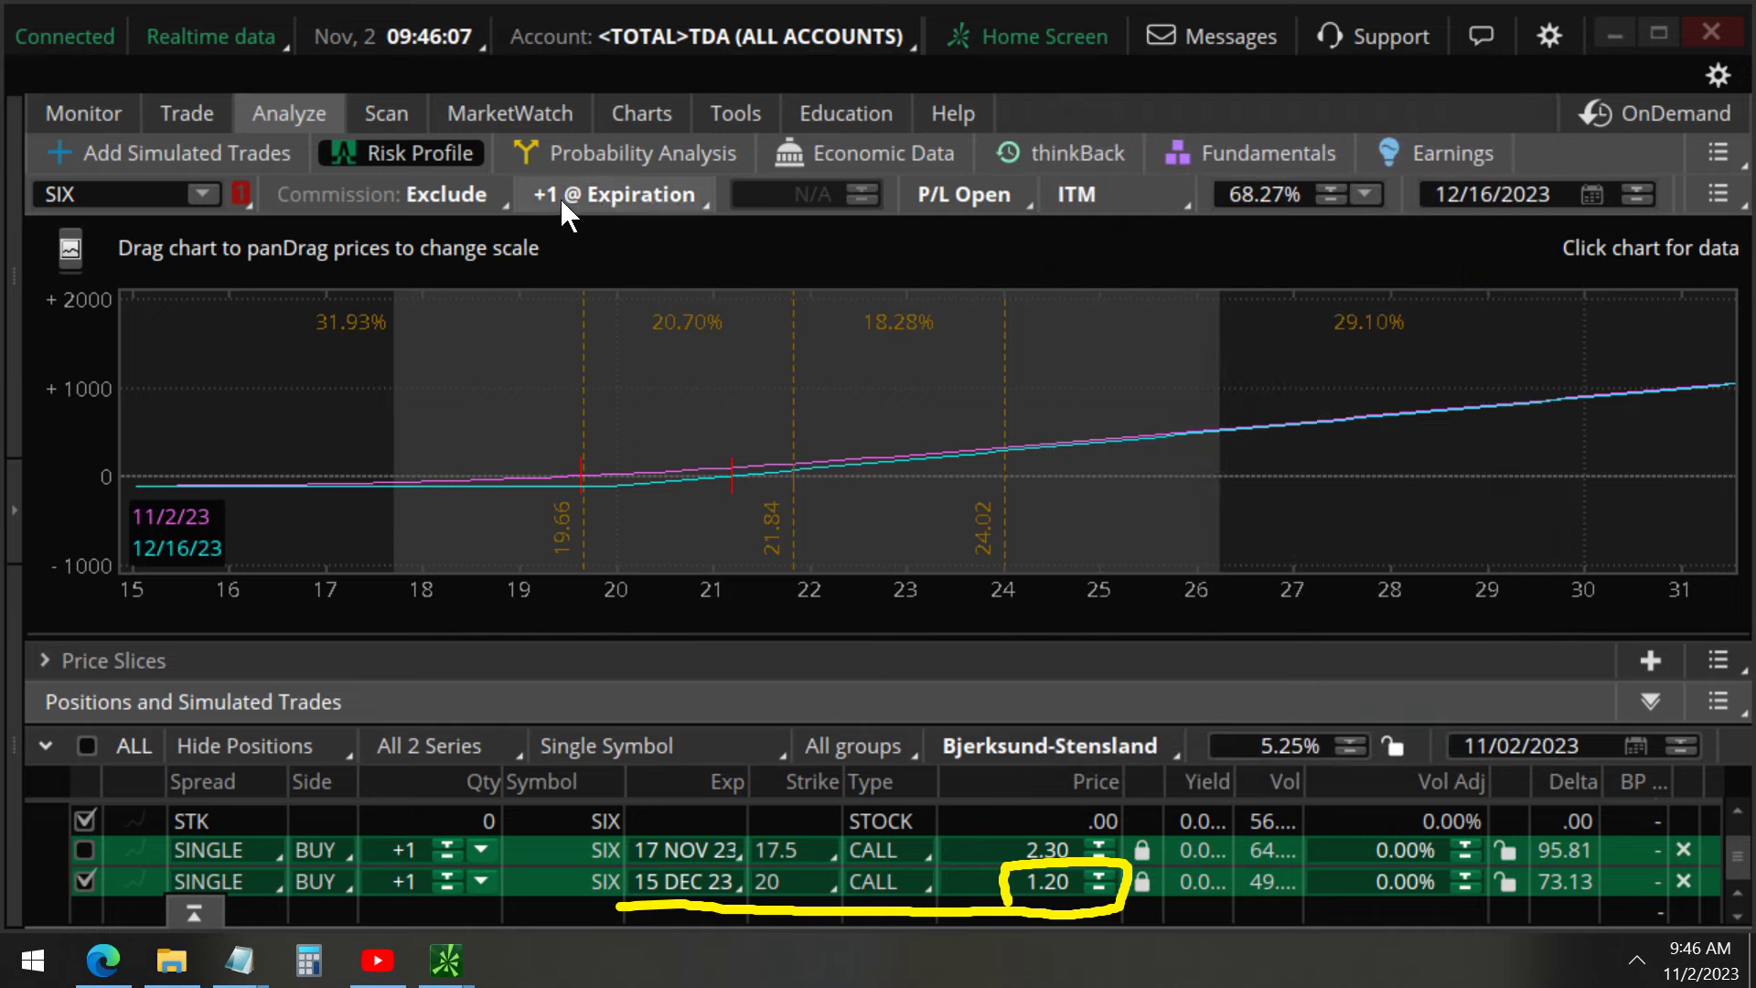
click(181, 111)
scroll(404, 599, down, 2)
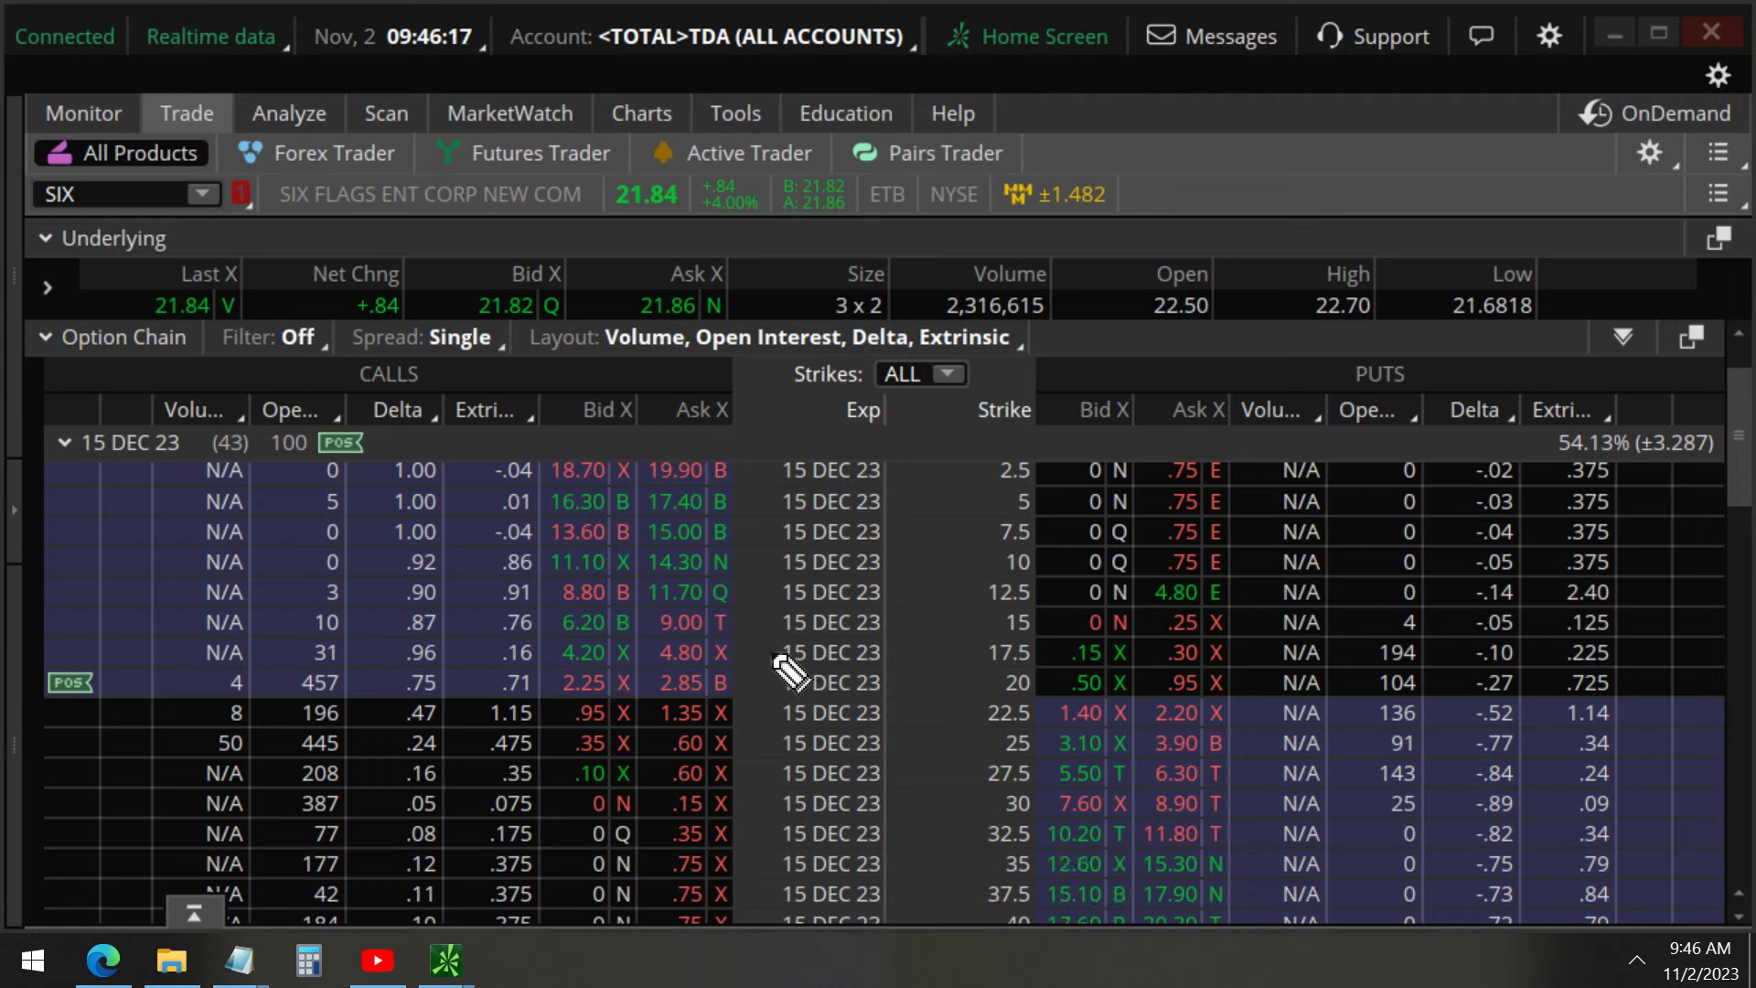
- Mark the 20-strike call's 2.30/2.70 bid/ask, clear the ink, and bring YouTube forward
mouse_move(788, 692)
mouse_down()
mouse_move(539, 696)
mouse_move(543, 662)
mouse_move(700, 661)
mouse_move(730, 693)
mouse_up()
drag(622, 662, 621, 700)
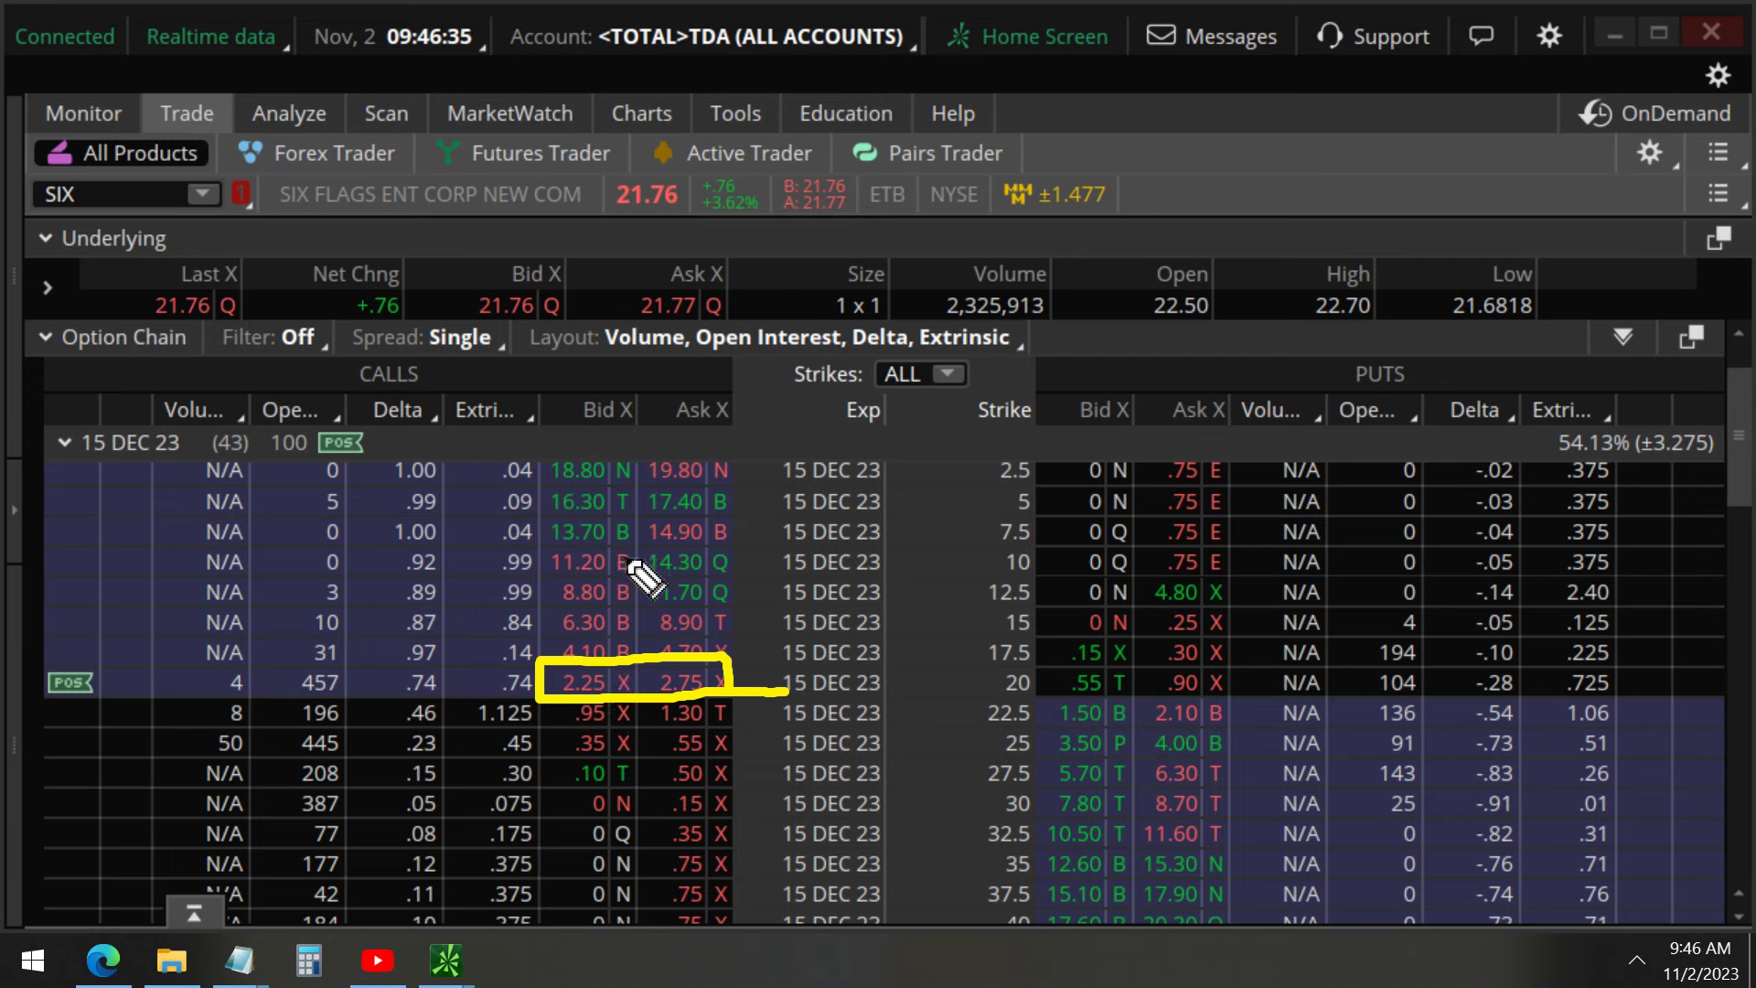
key(e)
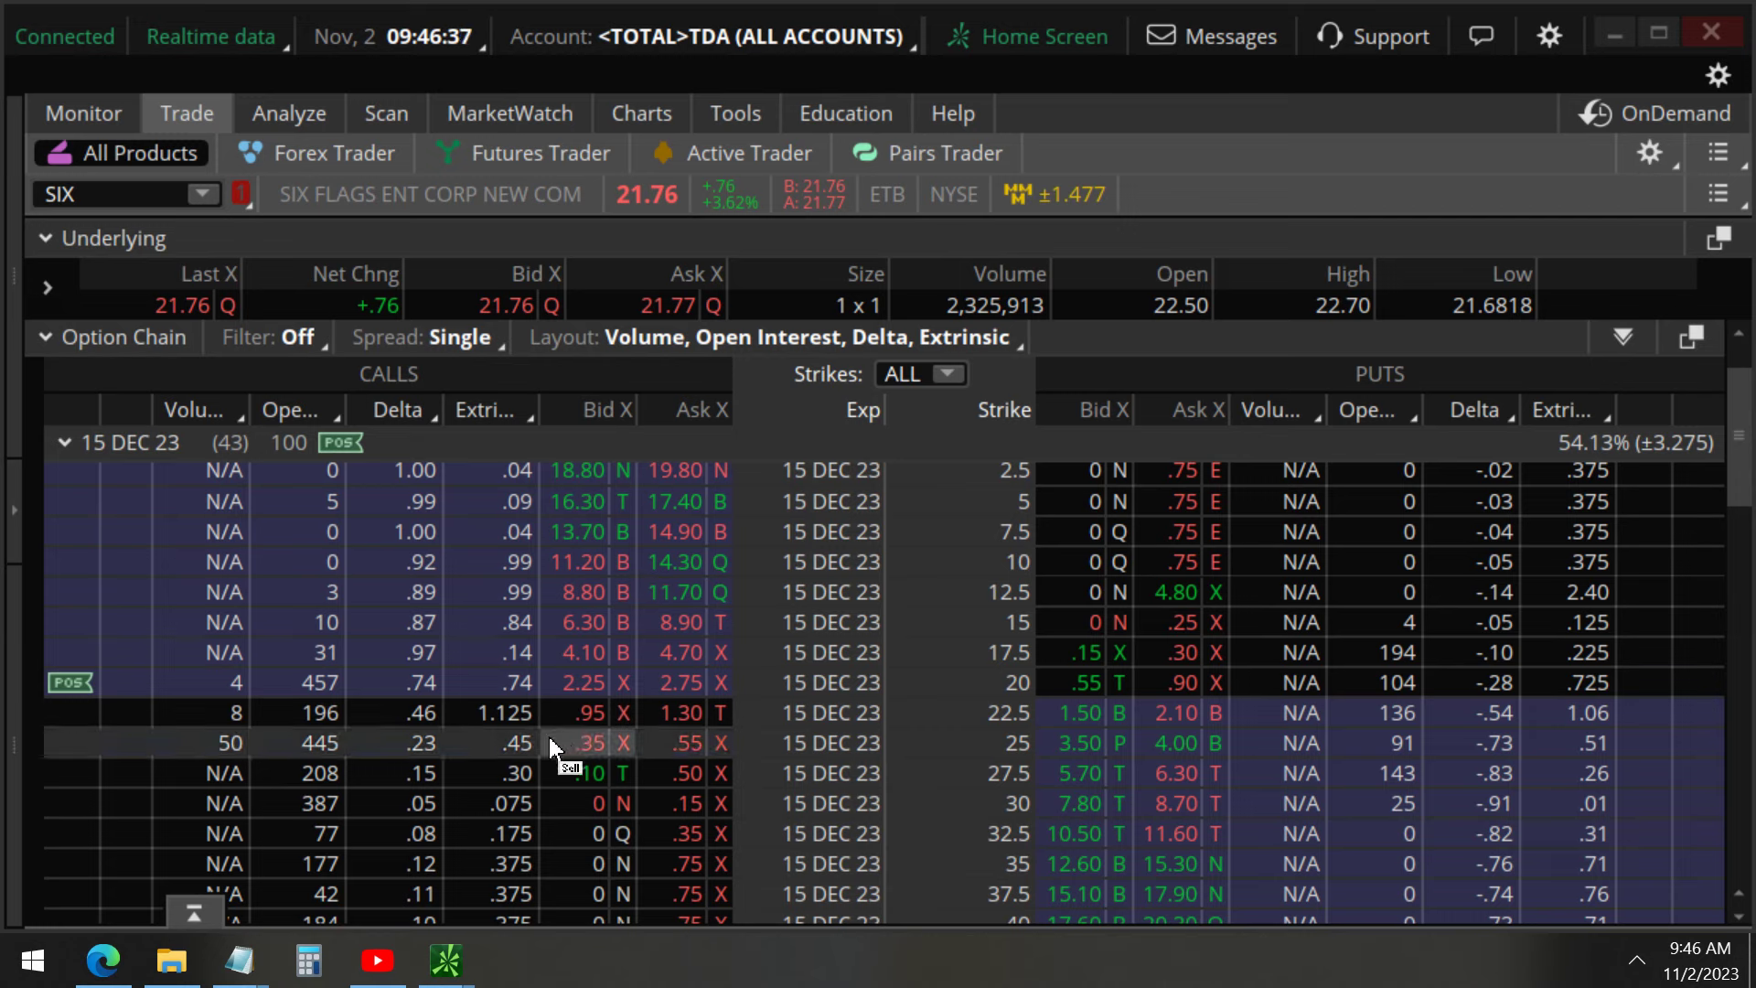
click(377, 960)
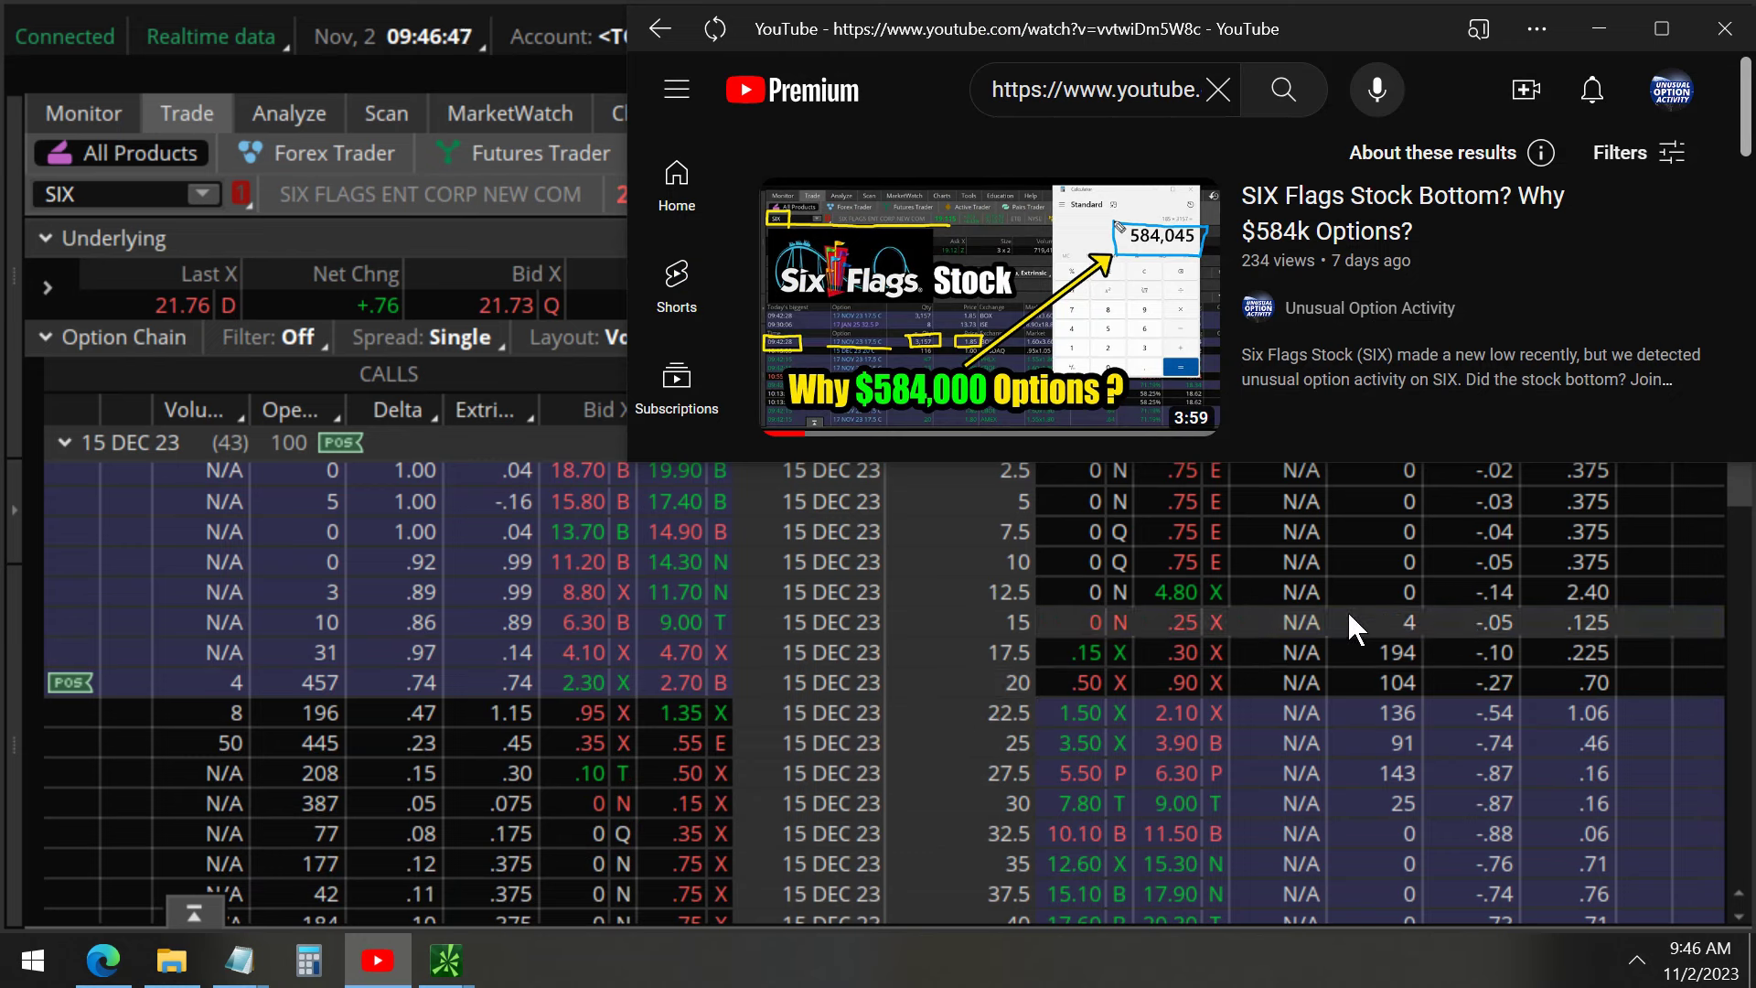
- Hide YouTube and show the SIX daily chart with its Cedar Fair merger news feed
click(408, 952)
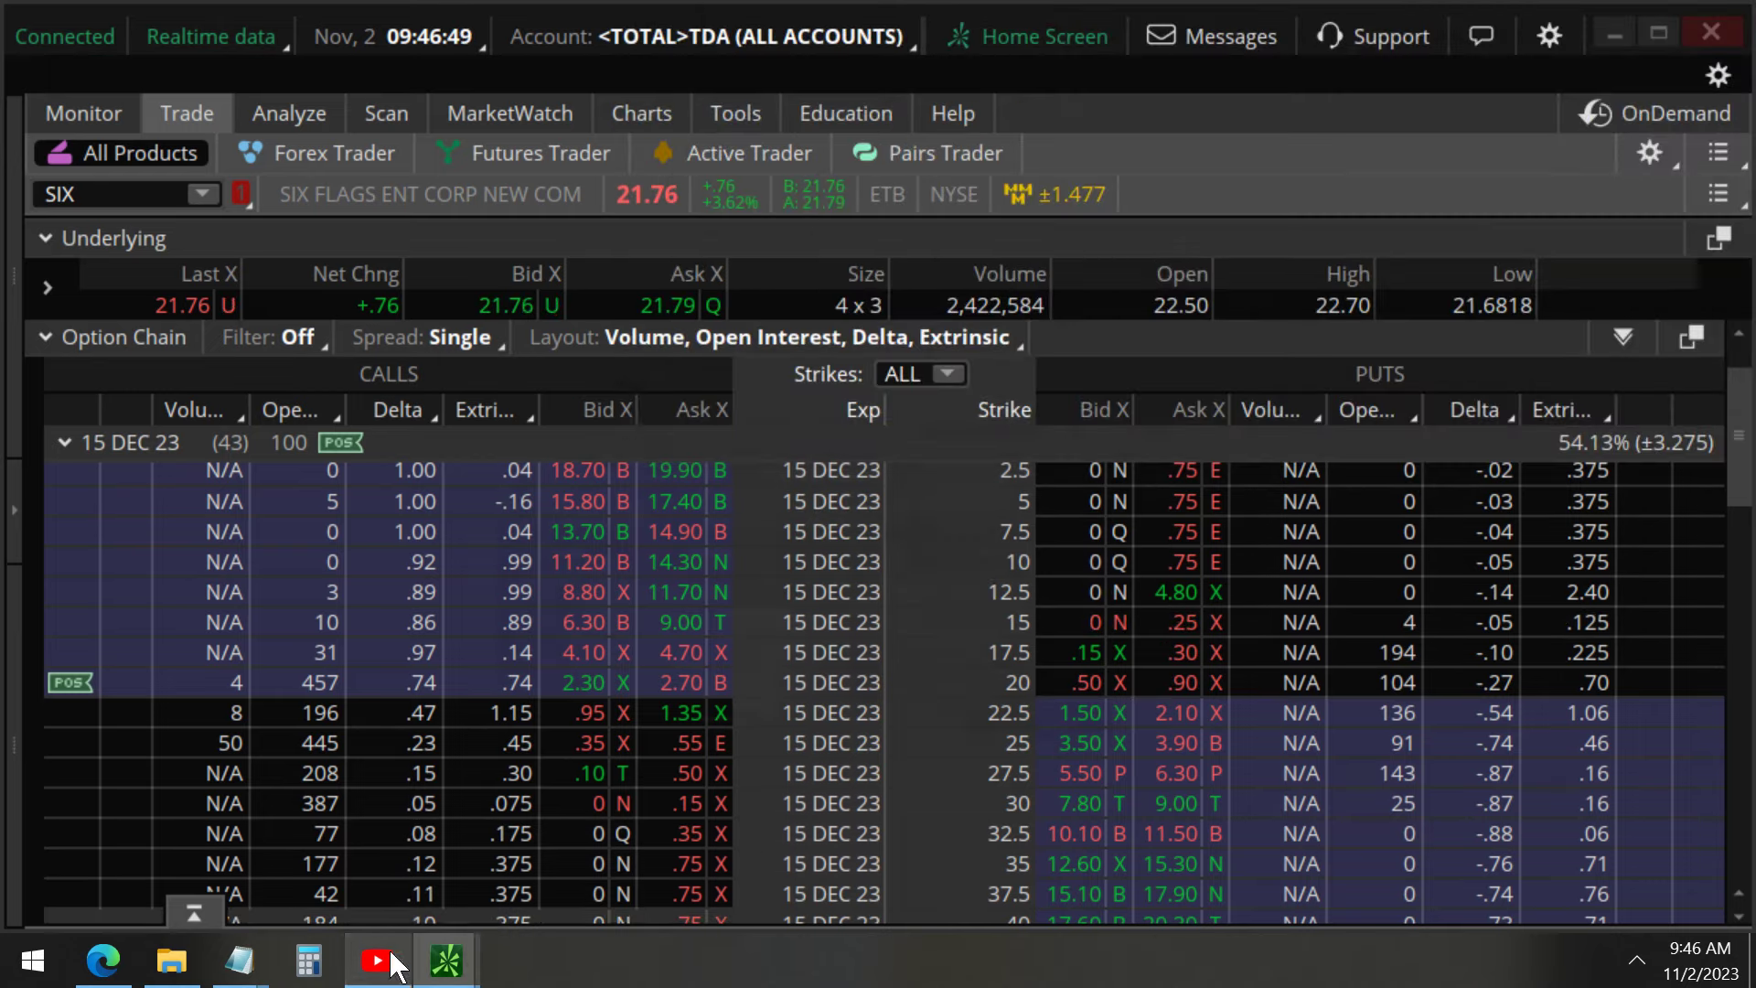
click(628, 108)
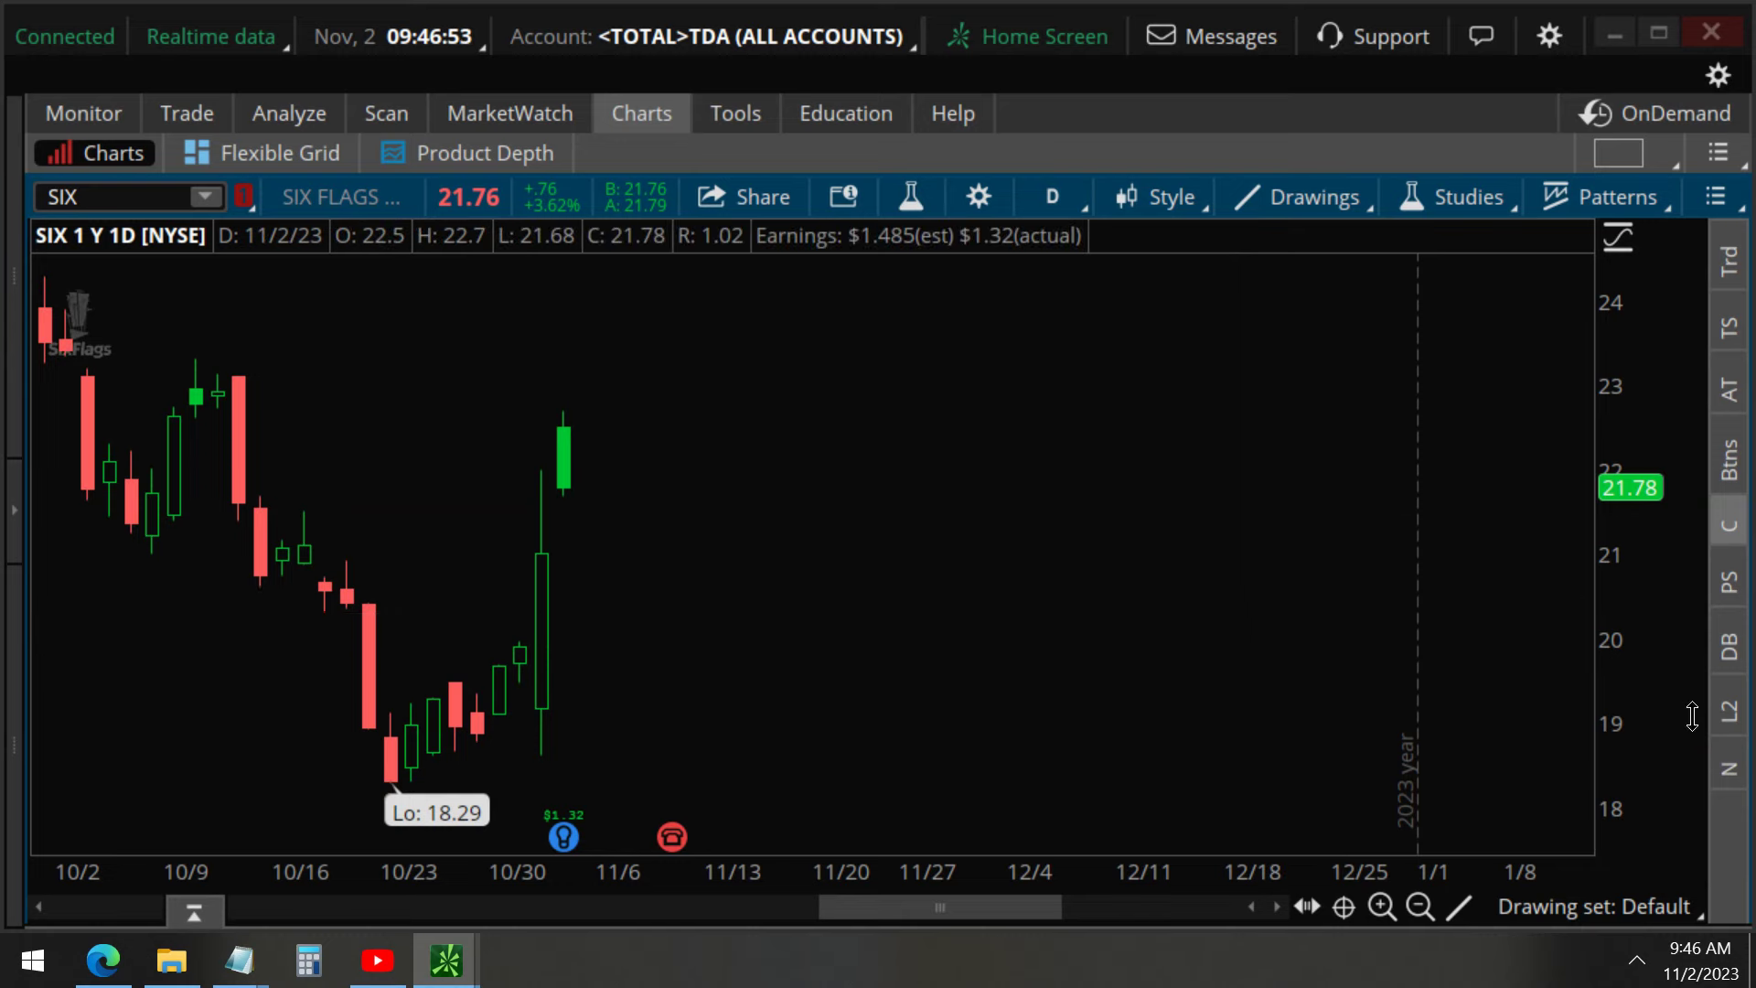
click(1728, 769)
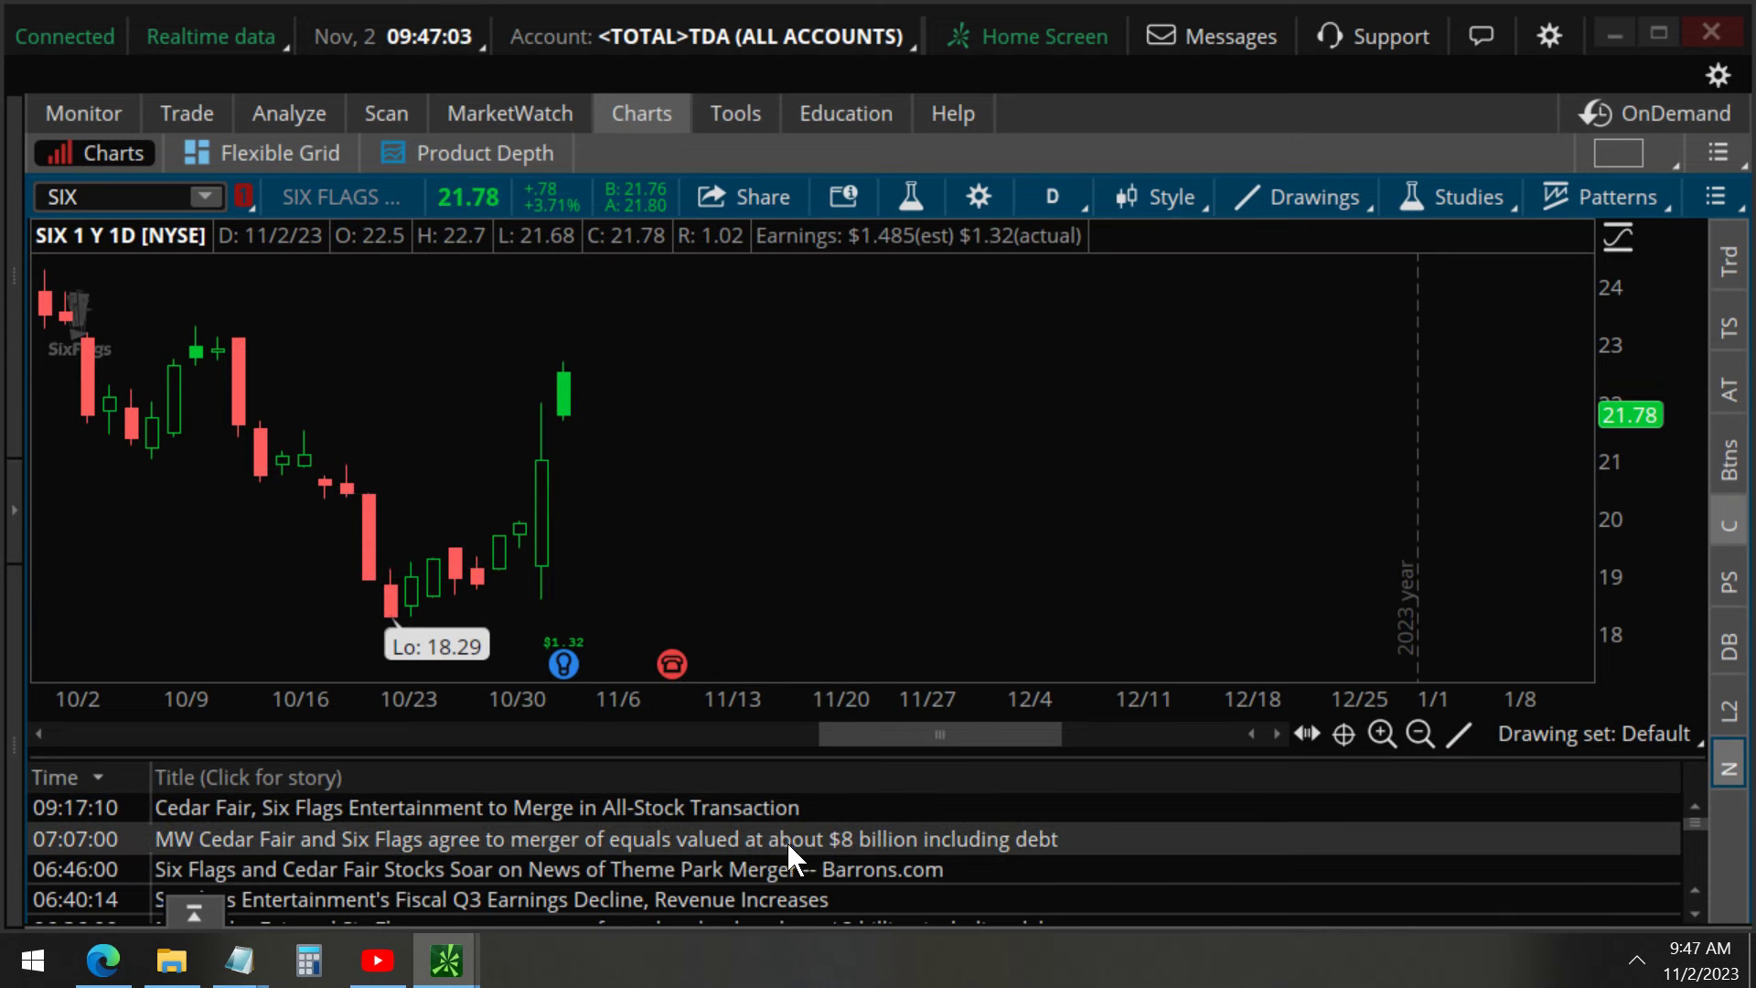
- Underline the two 11/1/23 merger headlines, box the 10/23 low candle, then show the video
scroll(1692, 851, down, 5)
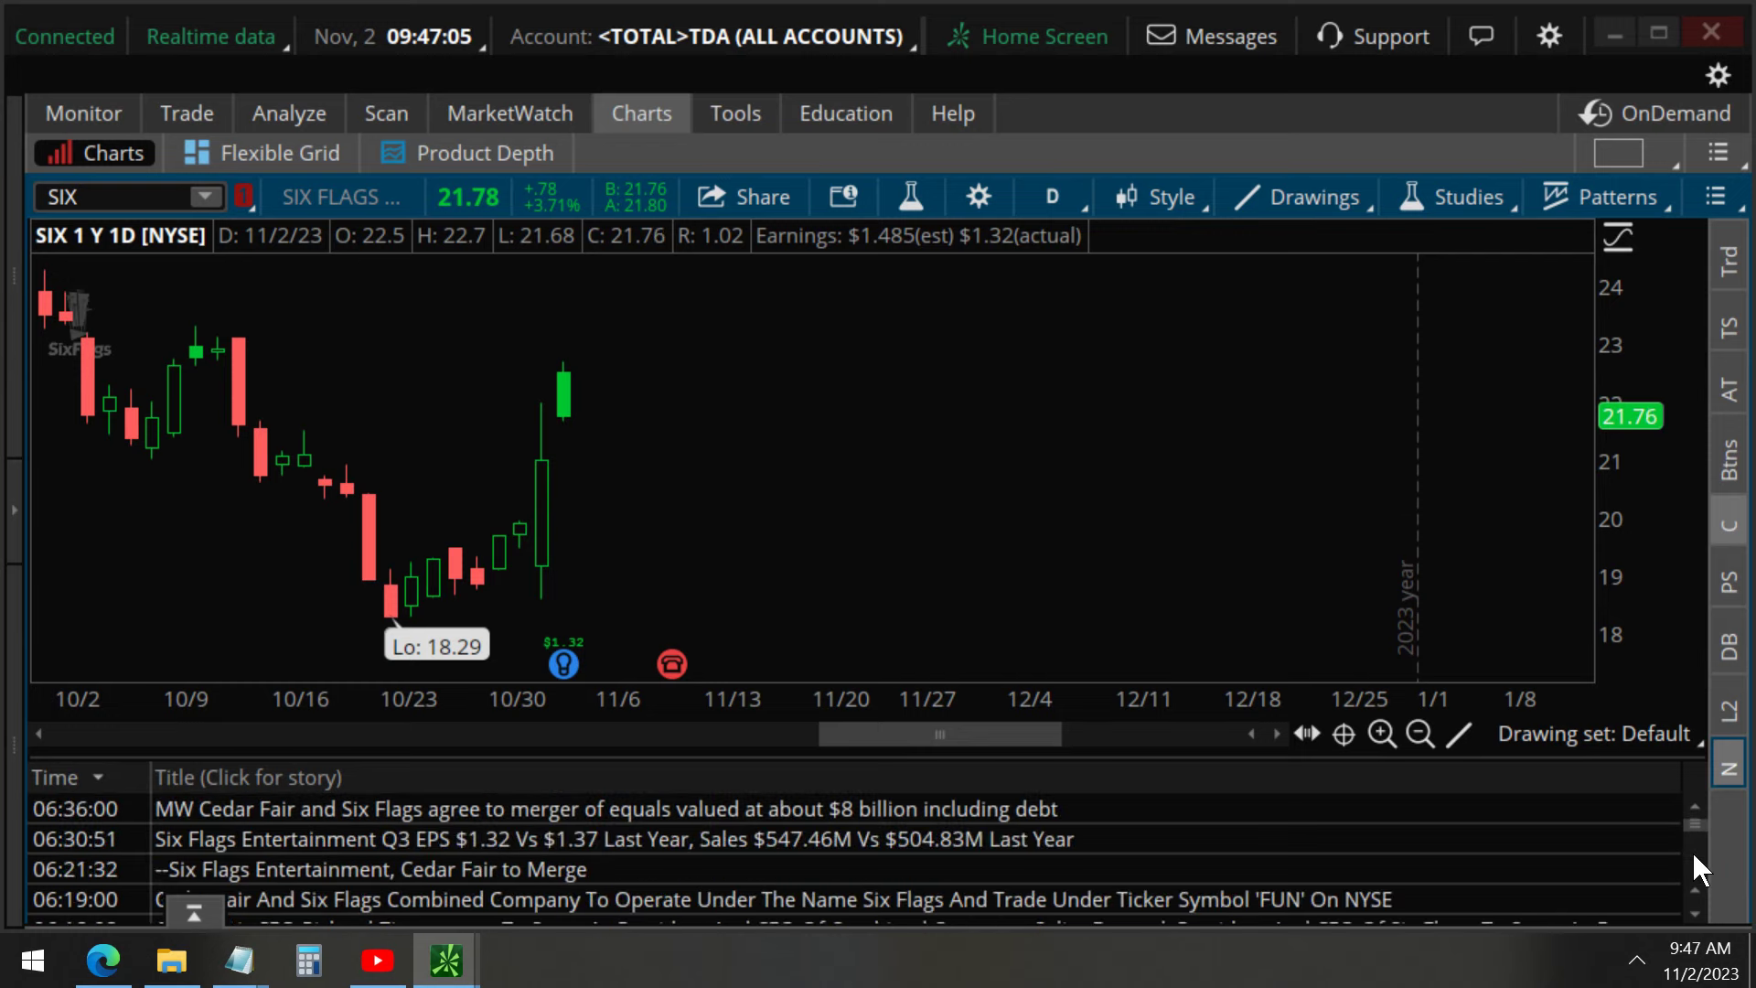
scroll(1692, 851, down, 10)
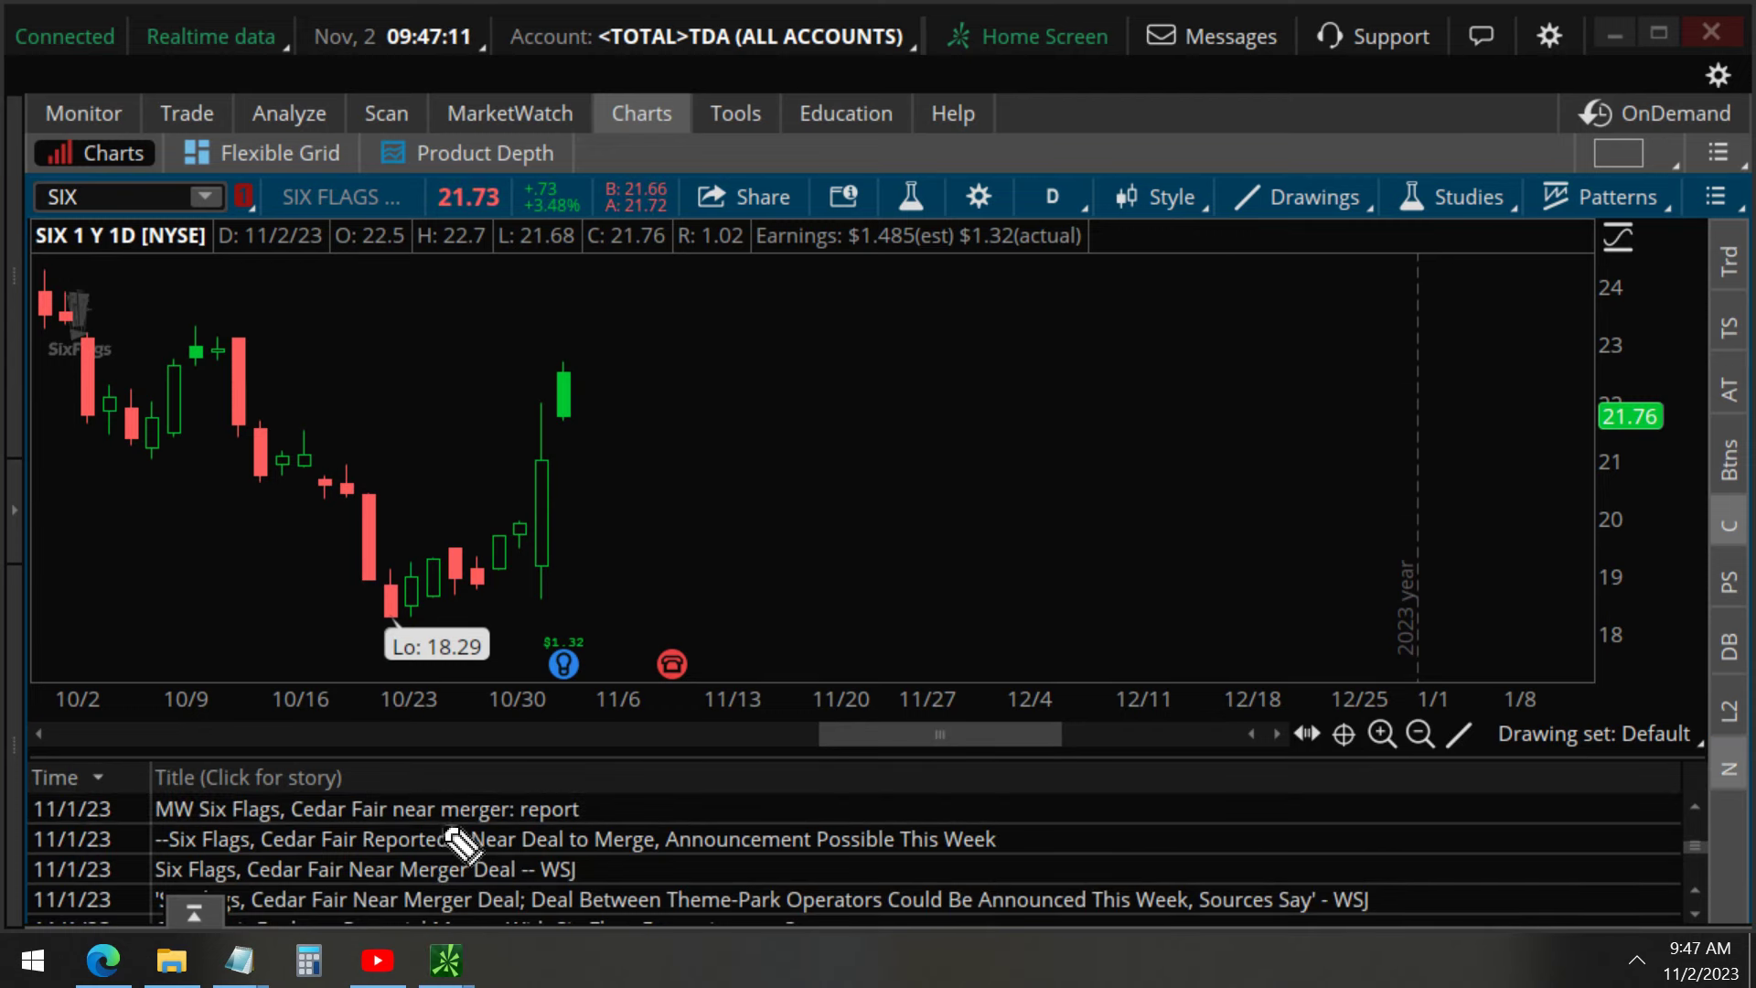
drag(519, 825, 195, 826)
drag(954, 853, 468, 860)
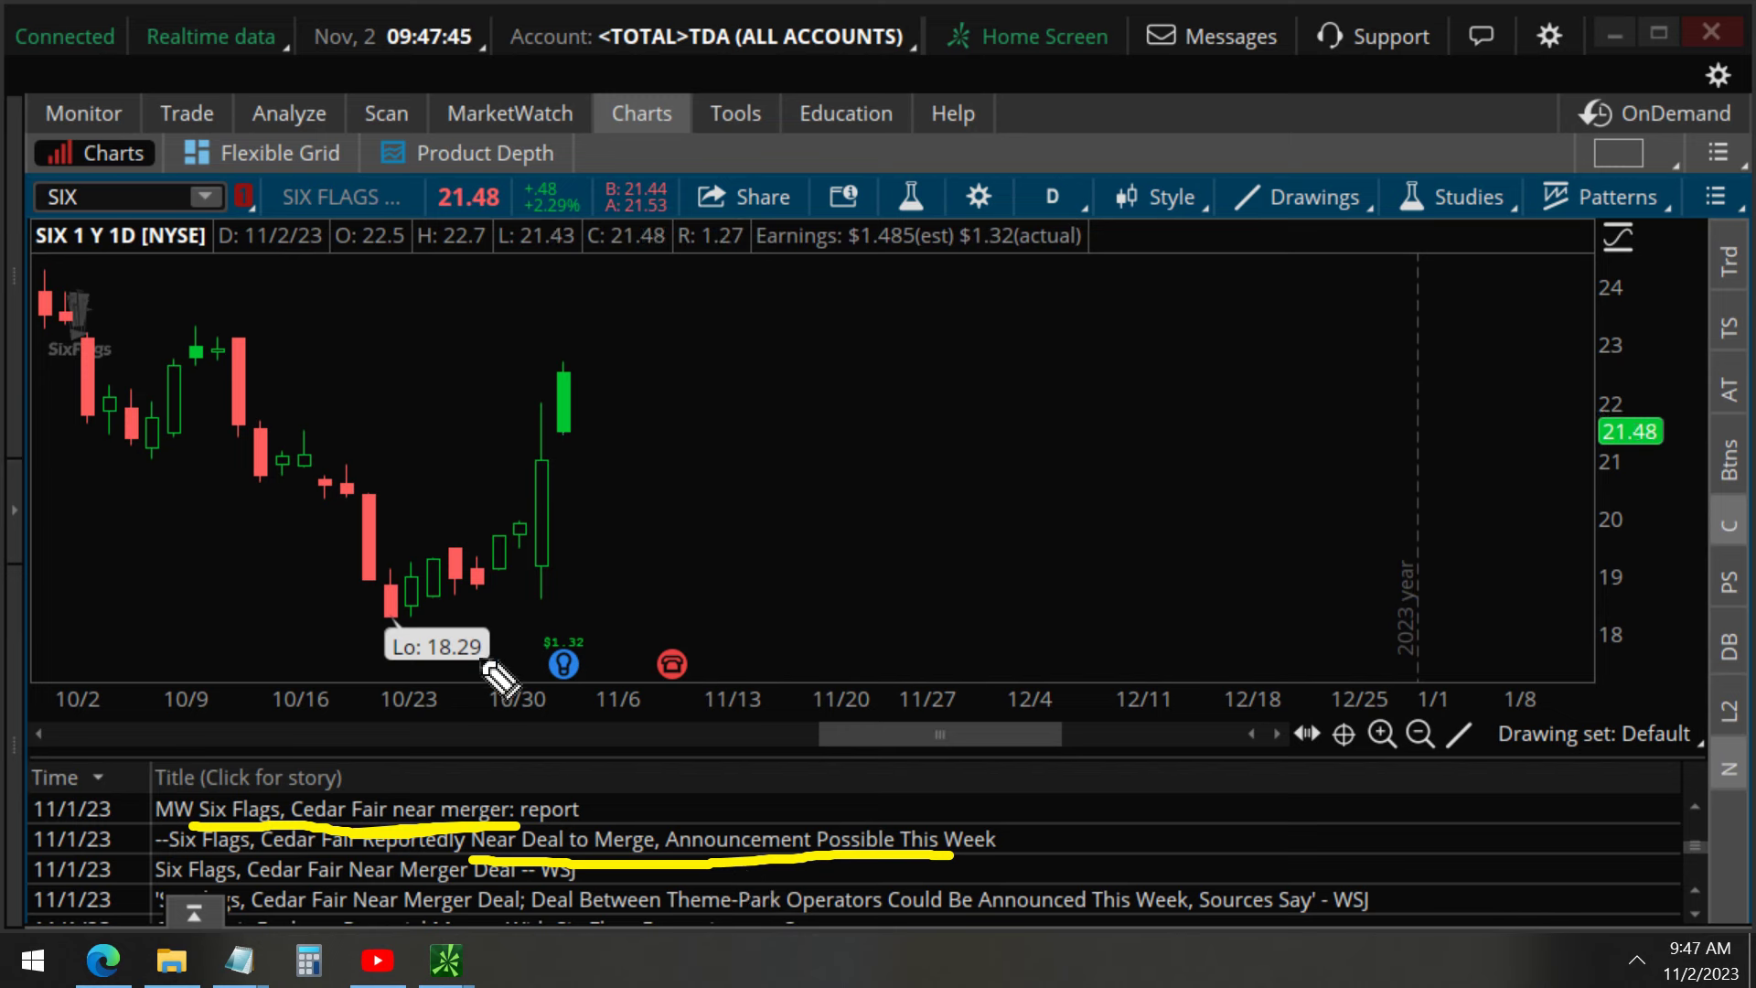
mouse_move(394, 557)
mouse_down()
mouse_move(439, 590)
mouse_move(400, 617)
mouse_move(389, 571)
mouse_move(498, 629)
mouse_move(492, 675)
mouse_move(383, 673)
mouse_move(382, 622)
mouse_up()
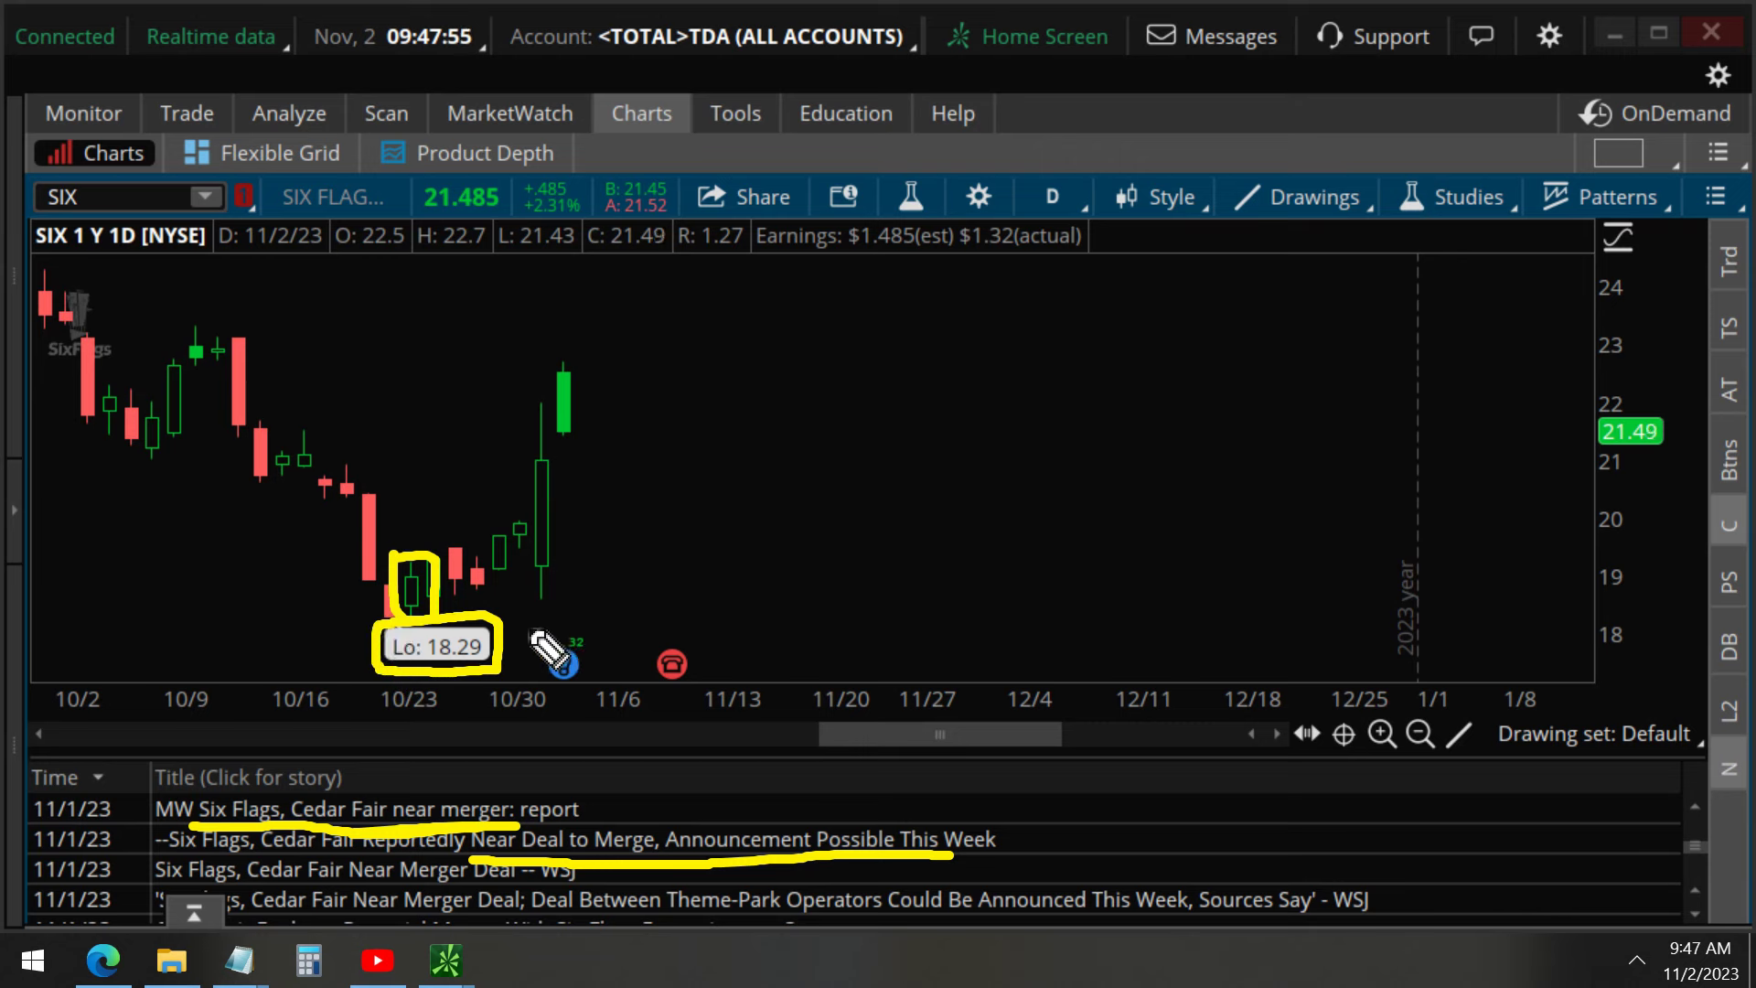
click(392, 960)
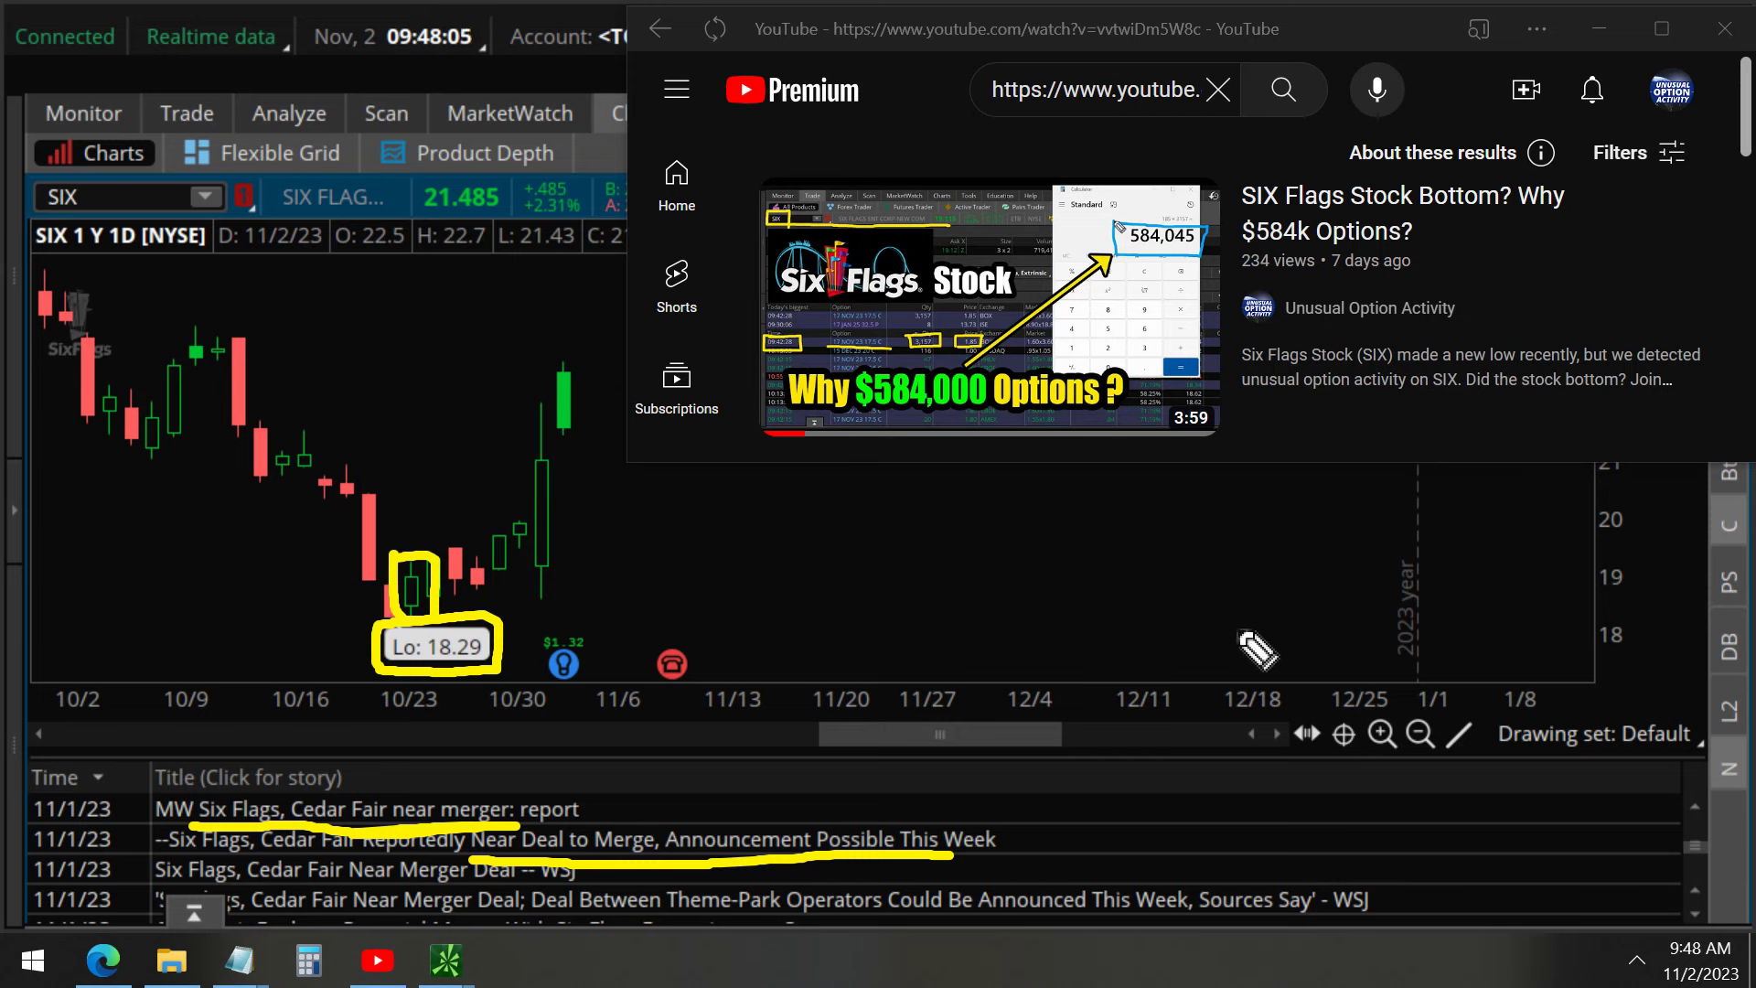
- Box the "SIX Flags Stock Bottom? Why $584k Options?" title and draw an arrow to it
mouse_move(1246, 167)
mouse_down()
mouse_move(1539, 171)
mouse_move(1608, 216)
mouse_move(1602, 281)
mouse_move(1239, 291)
mouse_move(1225, 169)
mouse_move(1261, 165)
mouse_up()
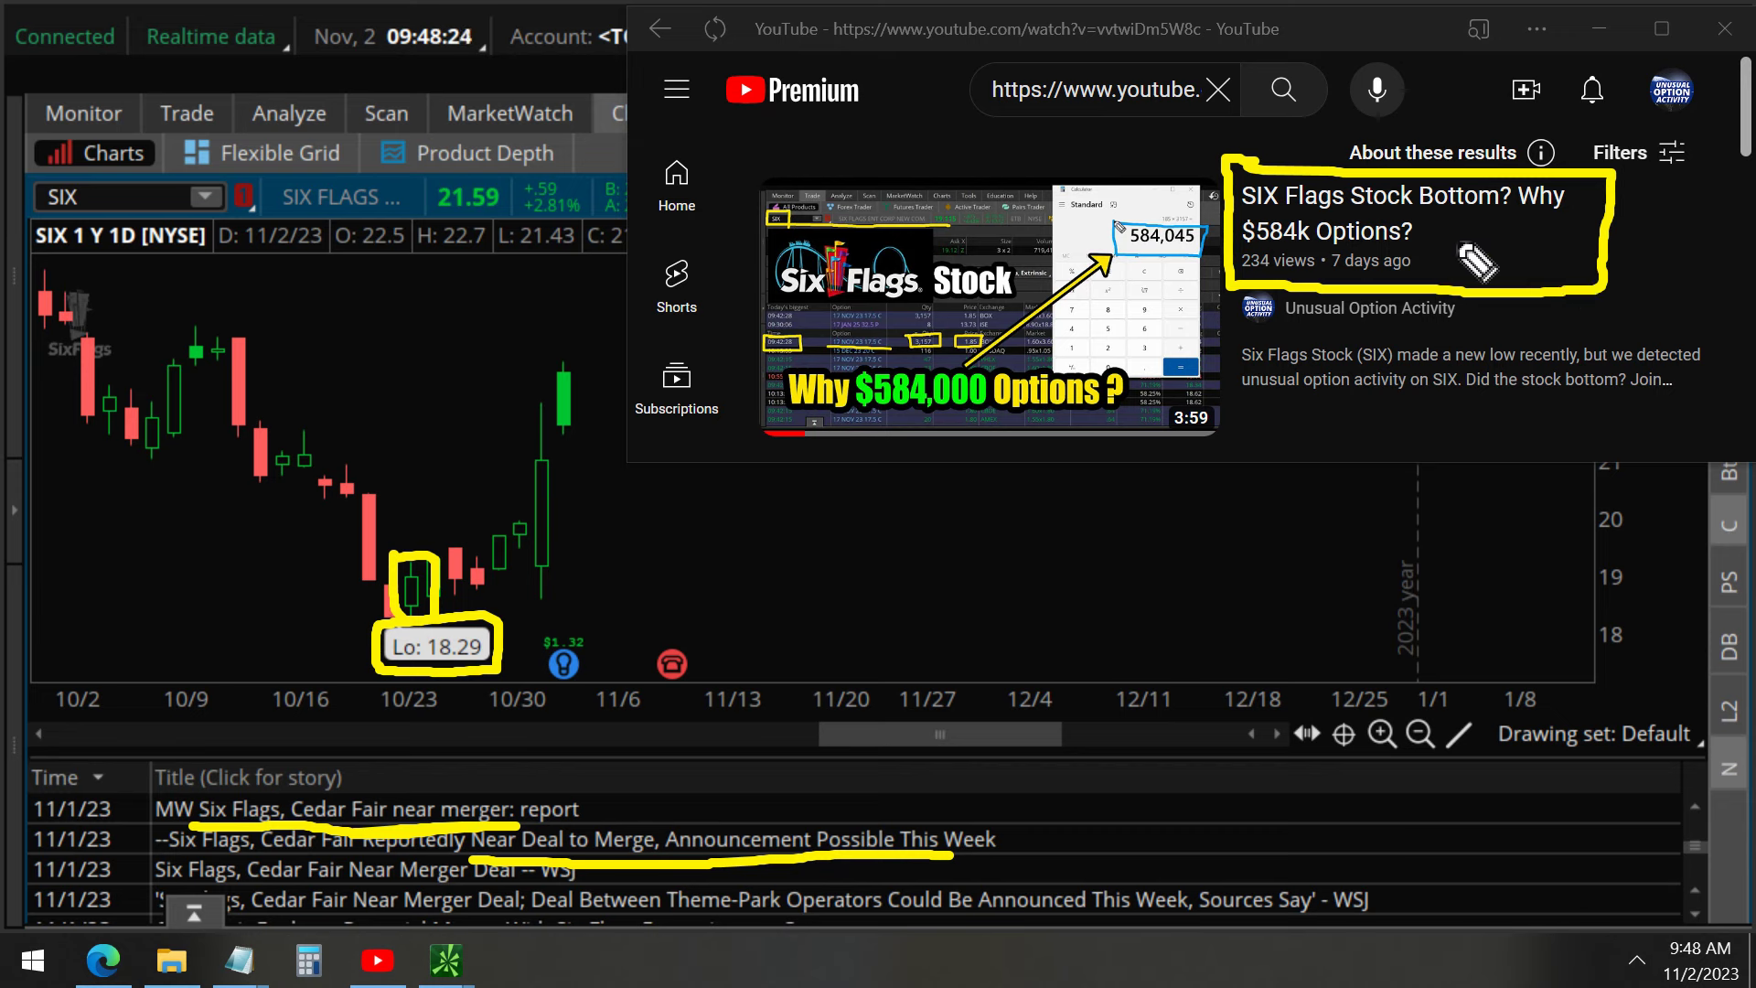
drag(1424, 239, 1527, 276)
mouse_move(1605, 318)
mouse_down()
mouse_move(1440, 240)
mouse_move(1454, 227)
mouse_move(1440, 261)
mouse_move(1472, 224)
mouse_up()
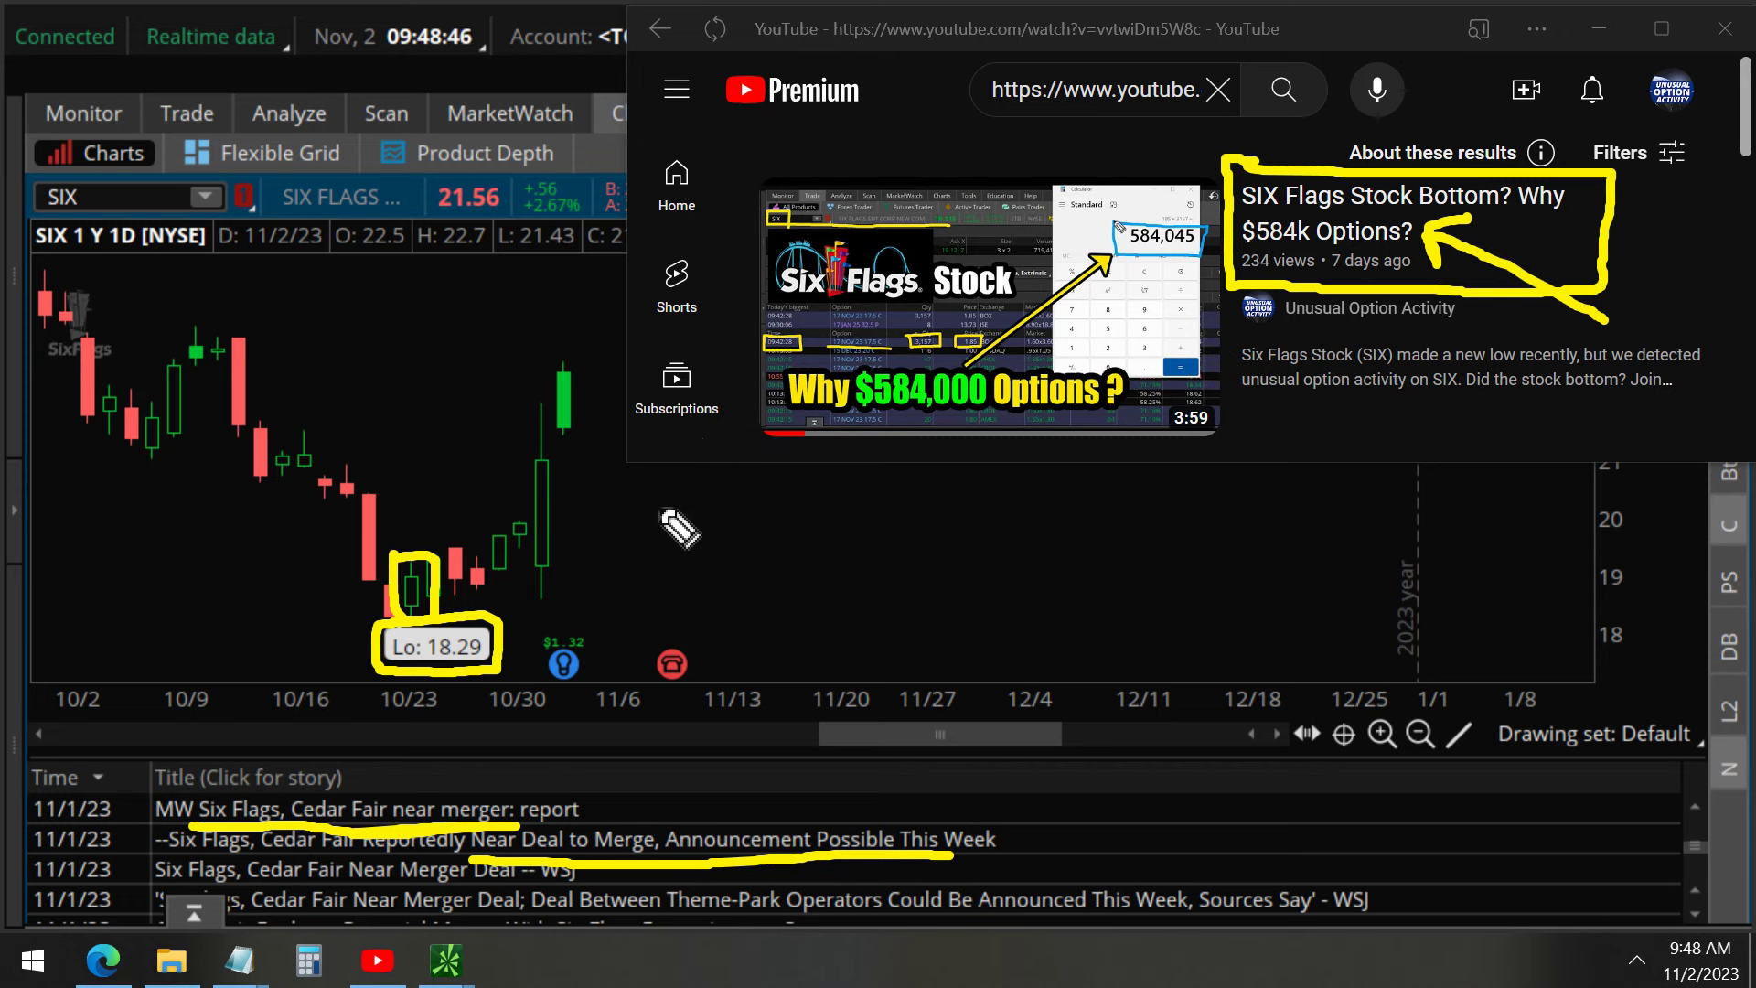
- Undo all pen markings with Ctrl+Z and minimize YouTube to return to the SIX chart
key(ctrl+z)
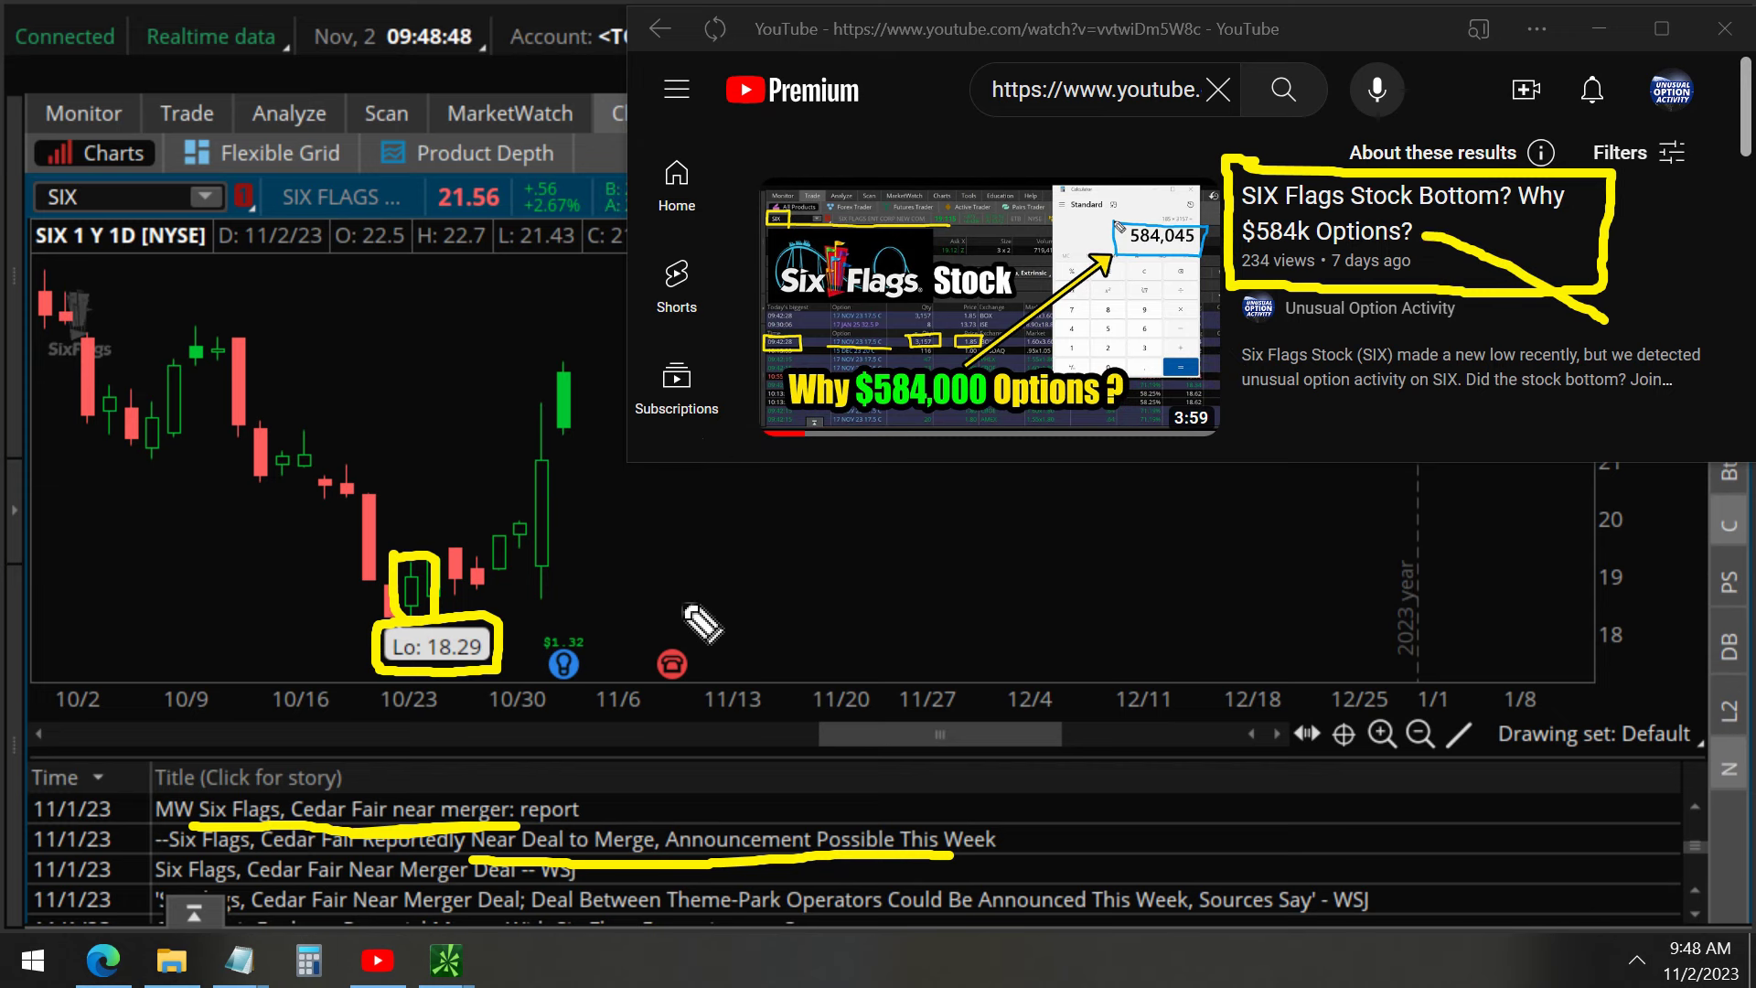
key(ctrl+z)
key(ctrl+z)
key(ctrl+z)
key(ctrl+z)
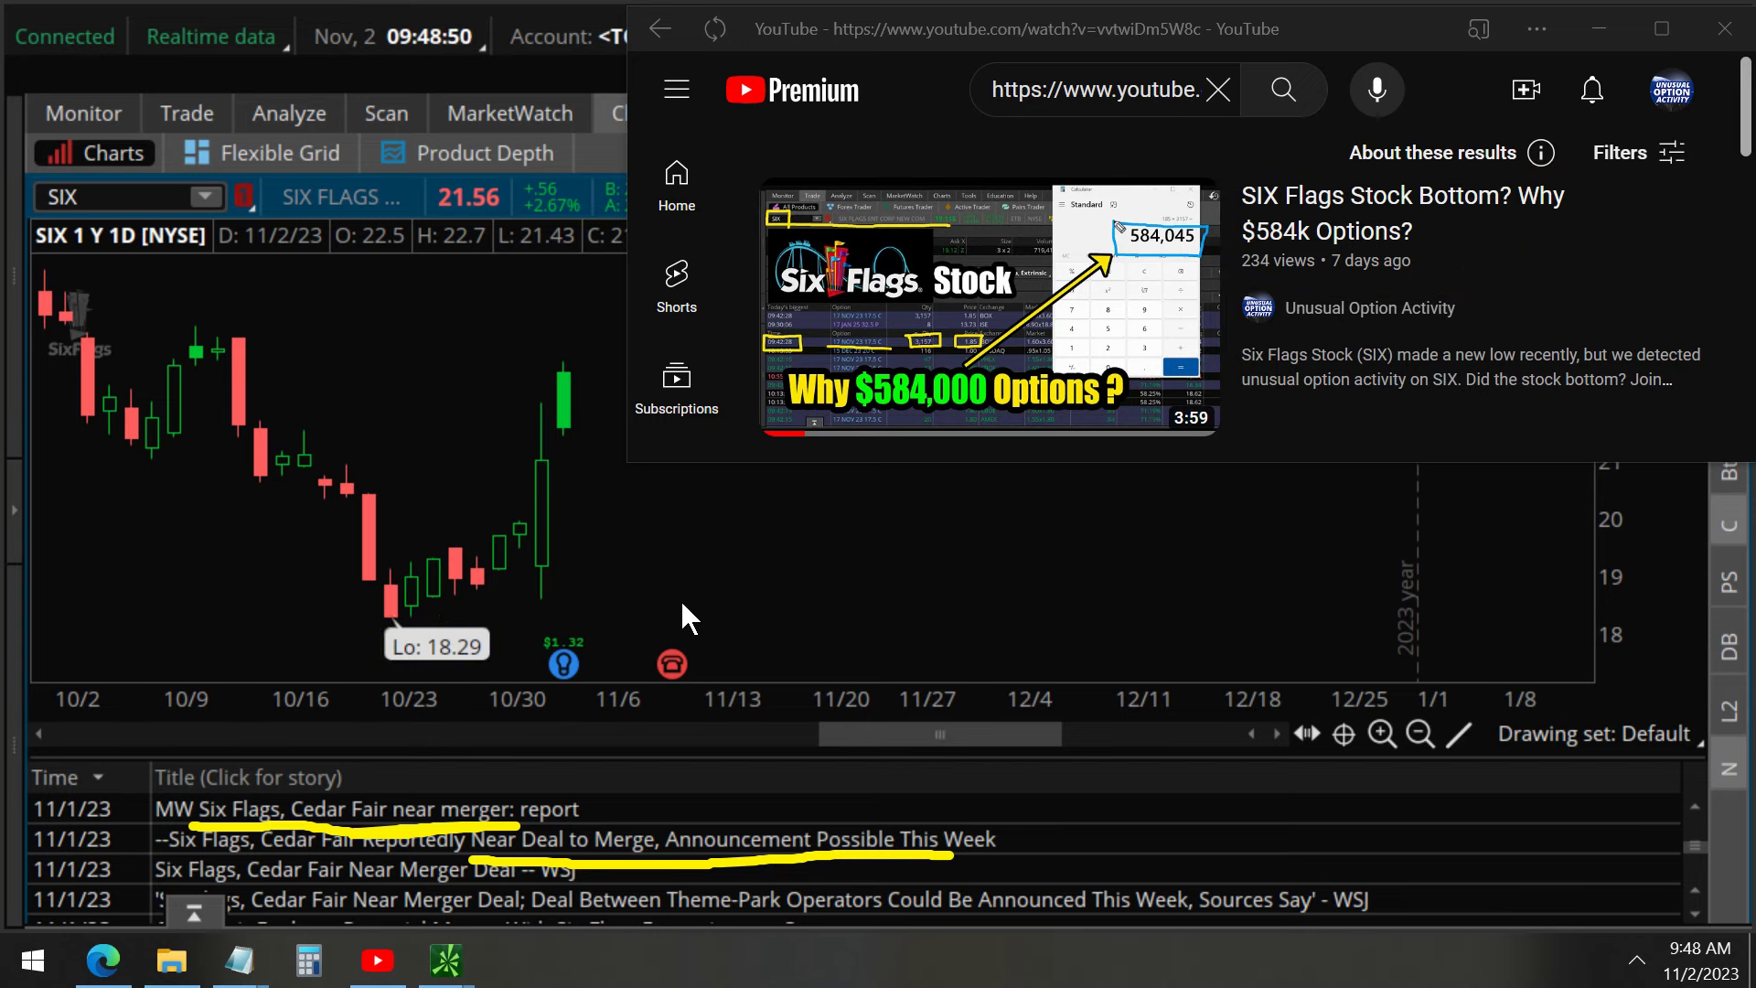
key(ctrl+z)
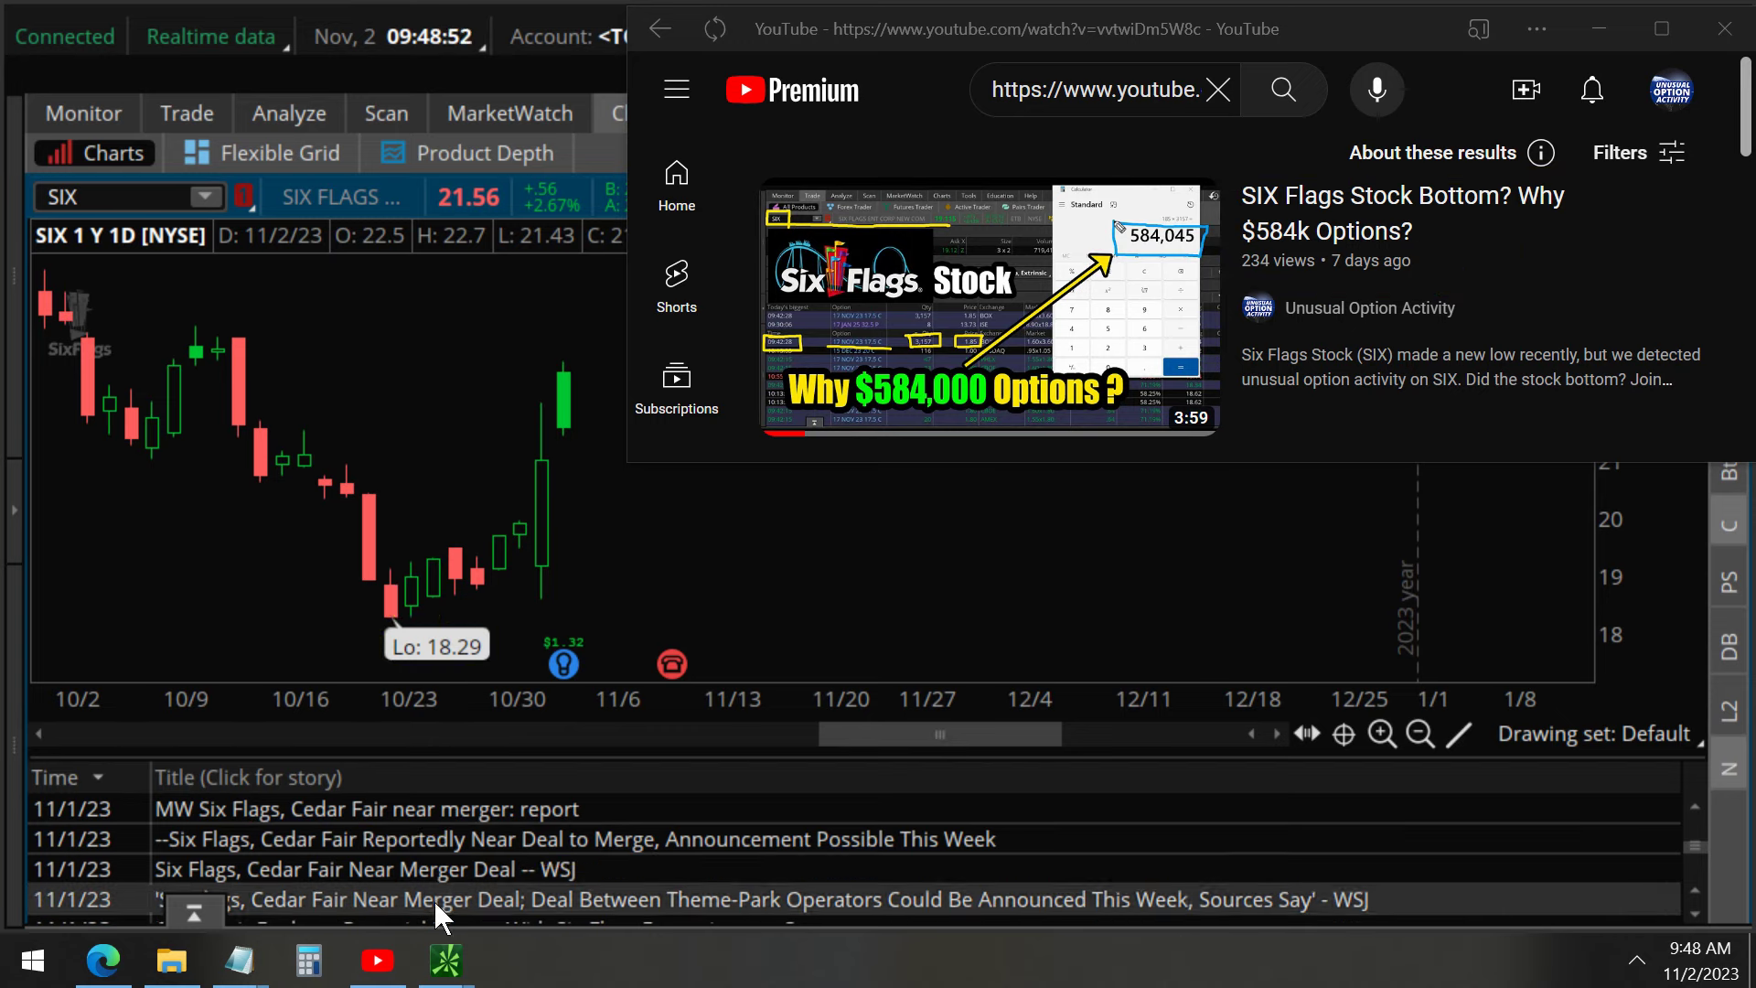
click(391, 975)
click(448, 961)
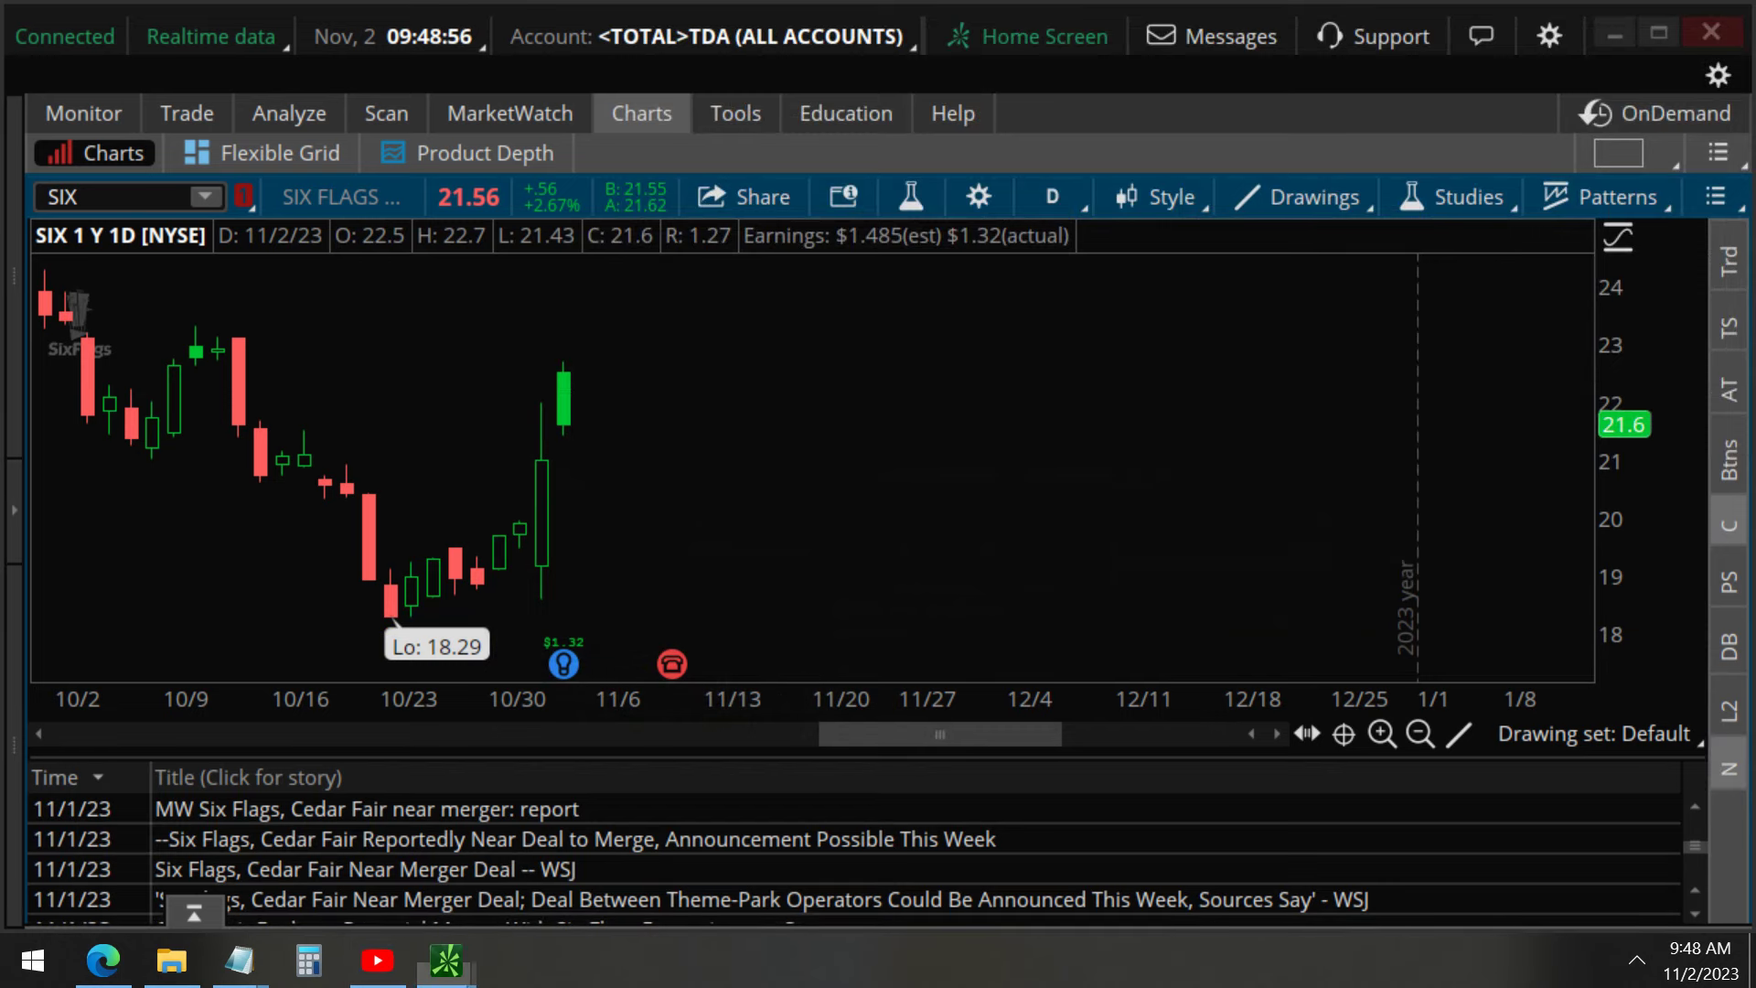
- Box the 10/23 low candle and draw an arrow curving rightward across the SIX chart
mouse_move(400, 556)
mouse_down()
mouse_move(425, 595)
mouse_move(407, 631)
mouse_move(389, 567)
mouse_move(403, 552)
mouse_up()
mouse_move(434, 613)
mouse_down()
mouse_move(765, 737)
mouse_move(1053, 743)
mouse_move(919, 592)
mouse_move(1065, 739)
mouse_move(873, 876)
mouse_up()
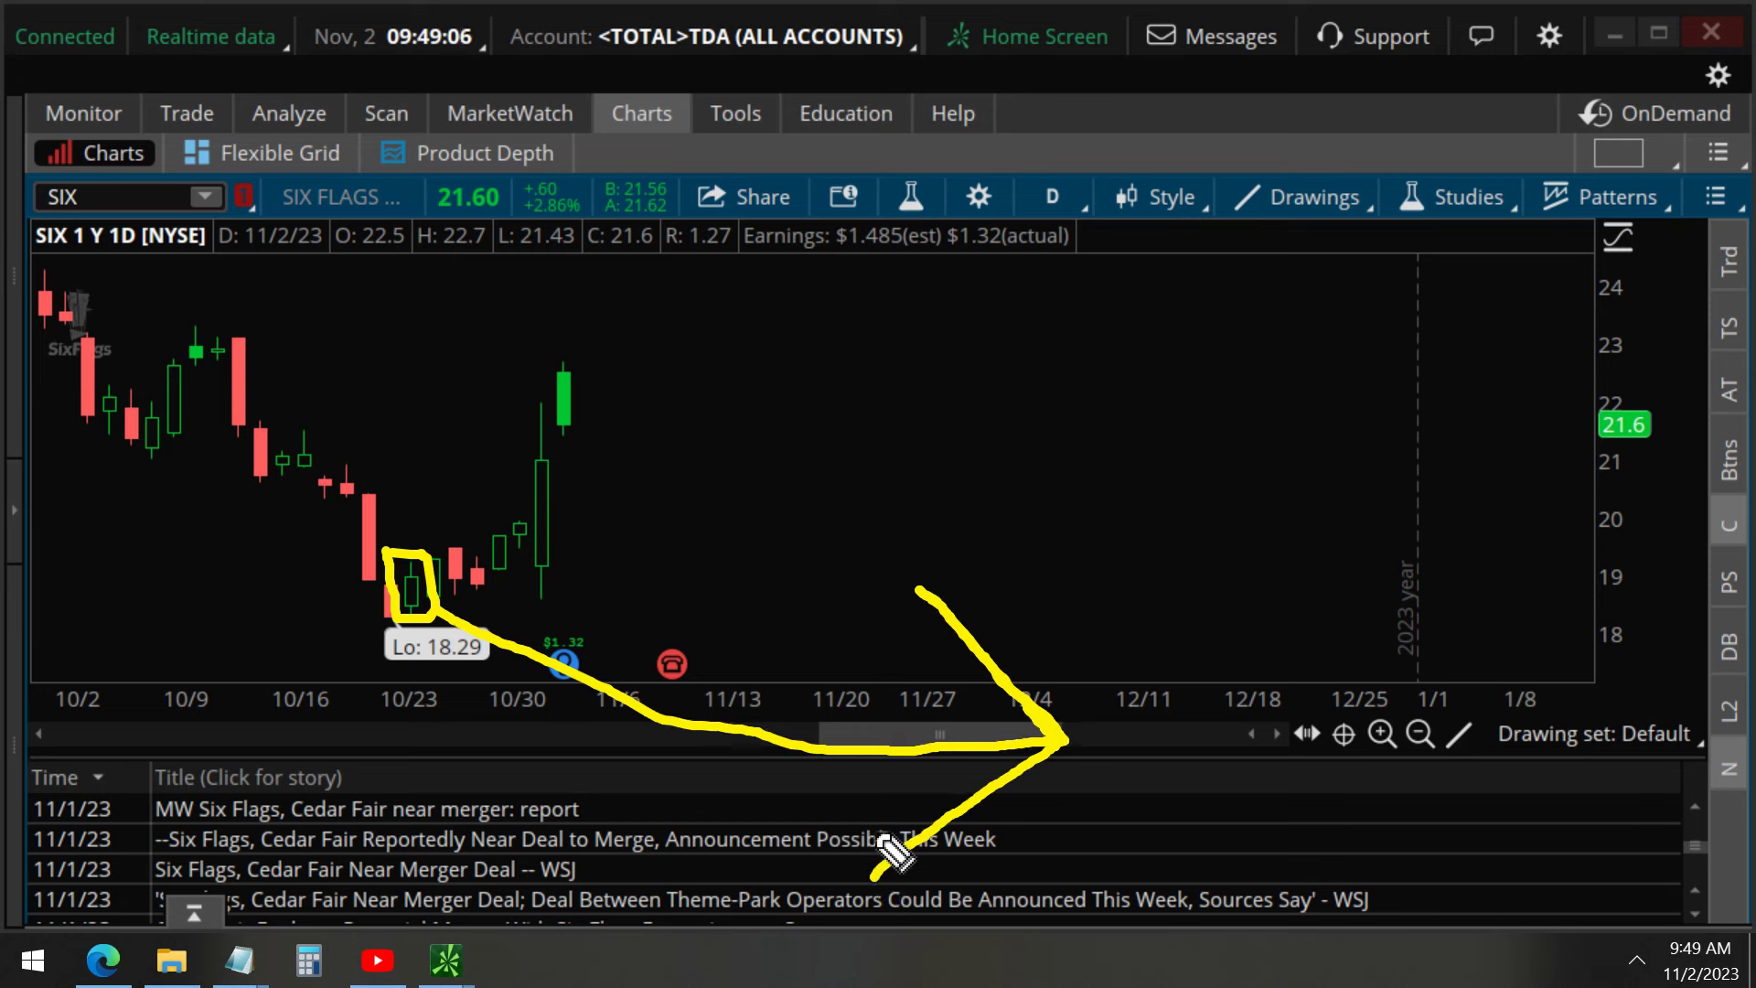